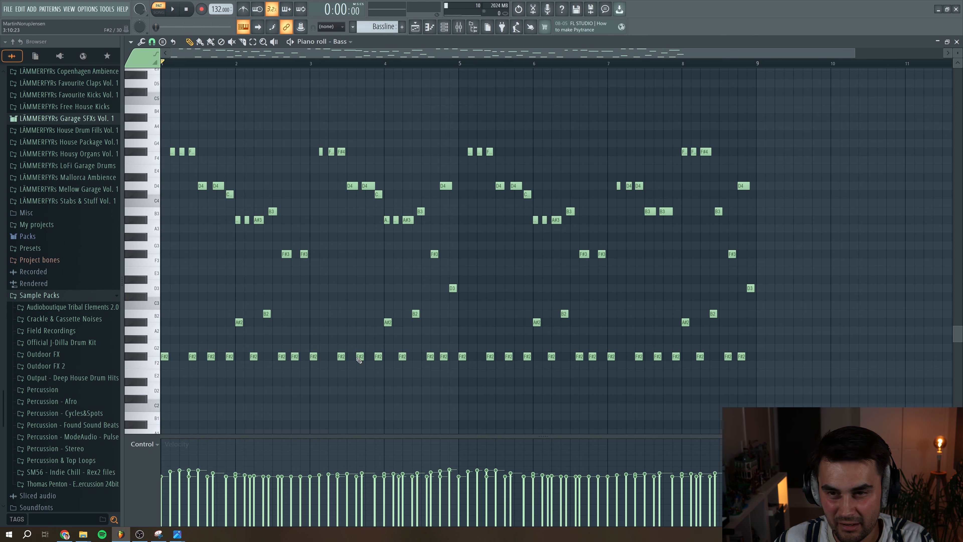
Load the digital FFT_Add_3rds wavetable into Serum's oscillator A, lower its random phase and raise its level
key("F7")
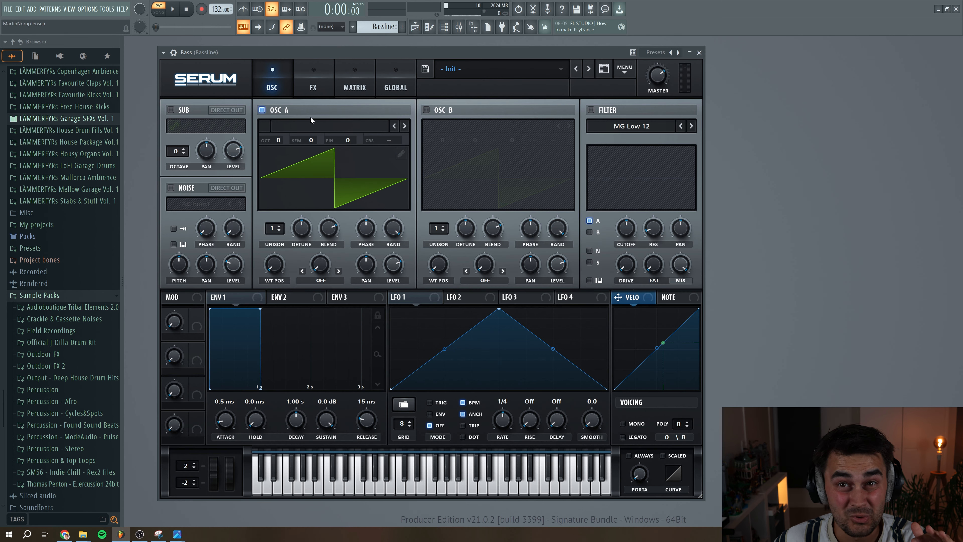
left_click(315, 125)
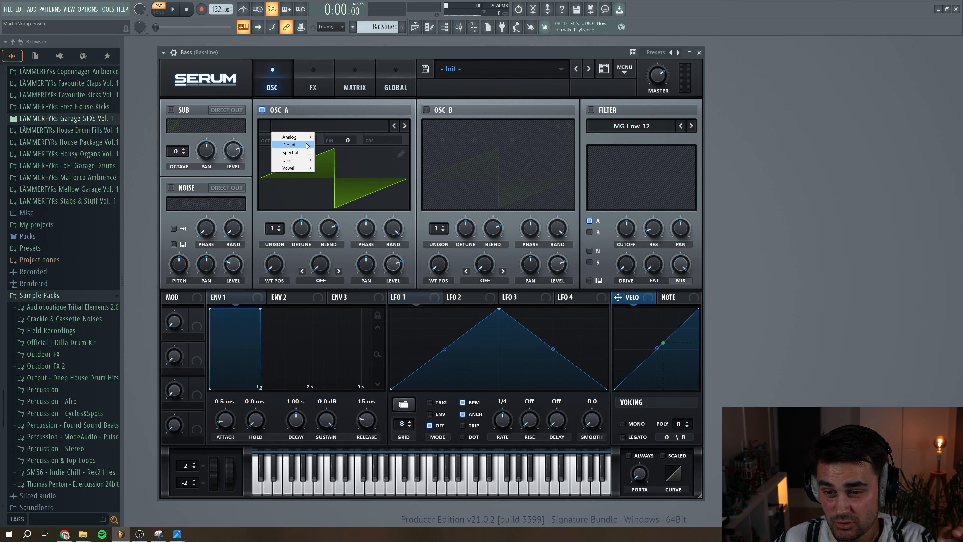
mouse_move(308, 145)
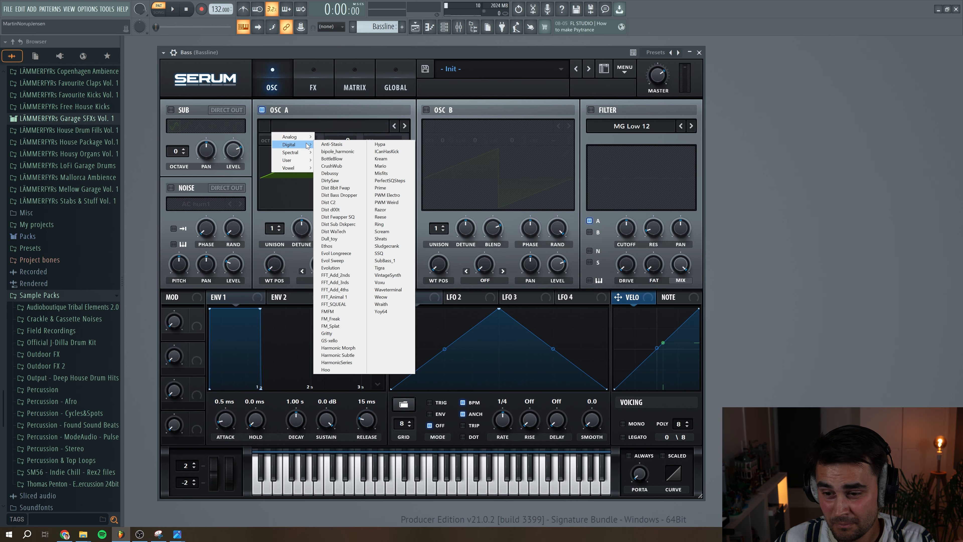
left_click(345, 284)
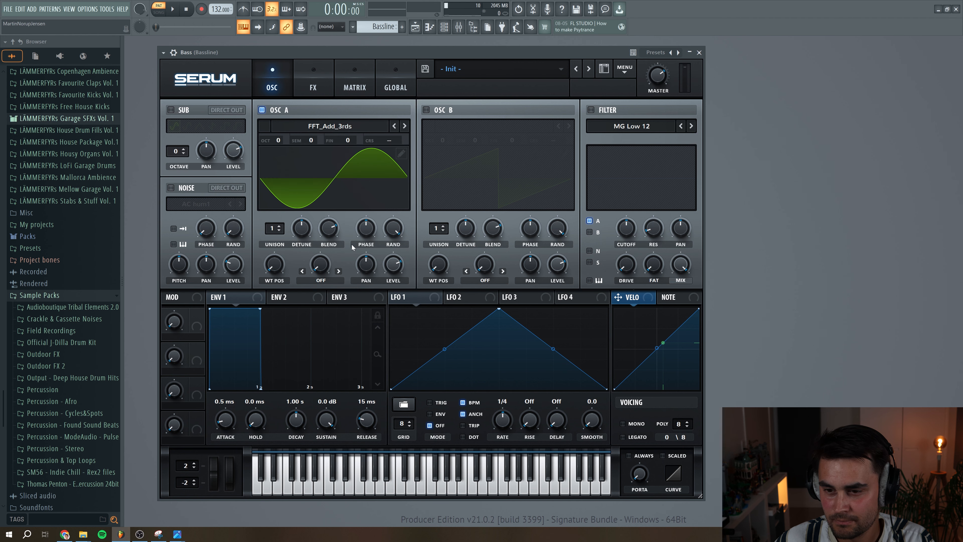
left_click_drag(399, 232, 387, 300)
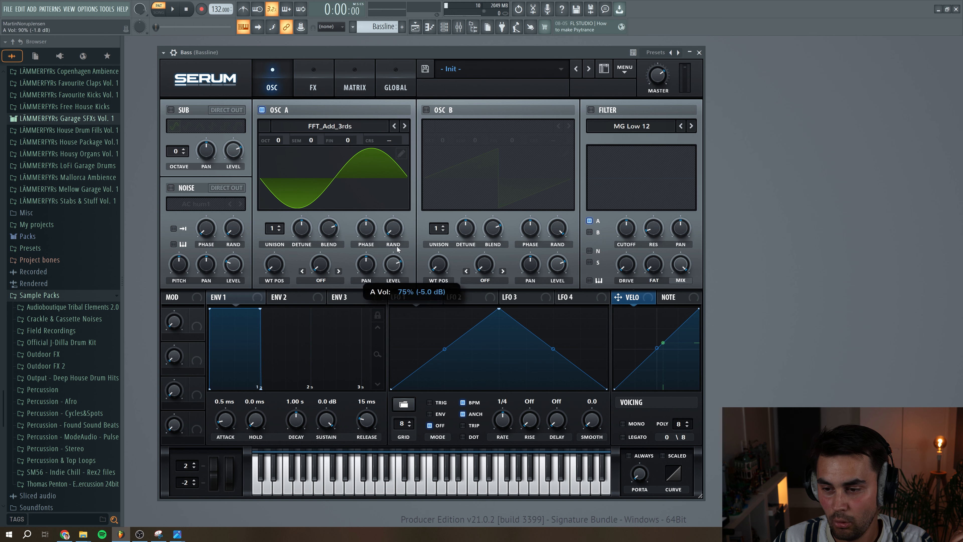
Enable oscillator B with the analog Basic Shapes wavetable at position 2, minimum random phase and a volume of 0%
left_click(426, 110)
left_click(461, 125)
mouse_move(455, 137)
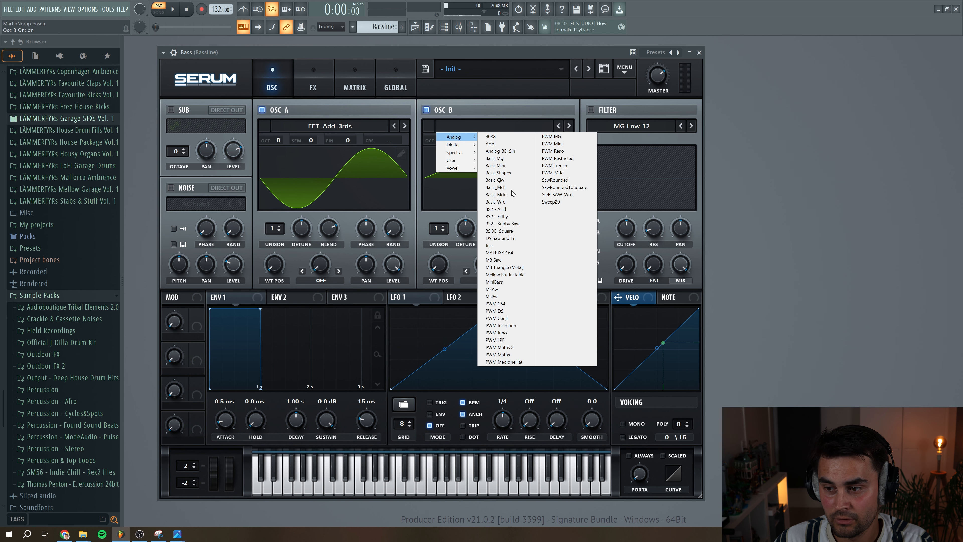
left_click(498, 172)
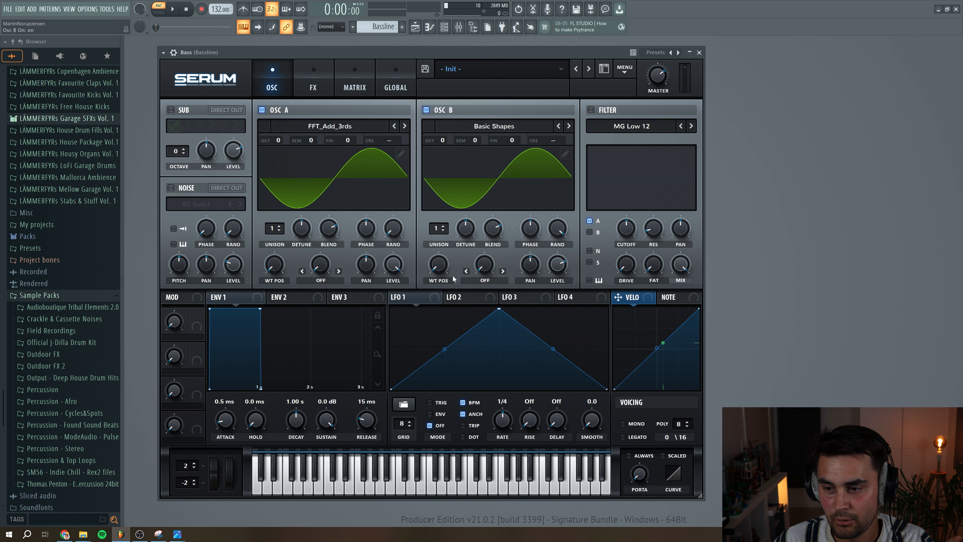
left_click_drag(442, 269, 441, 260)
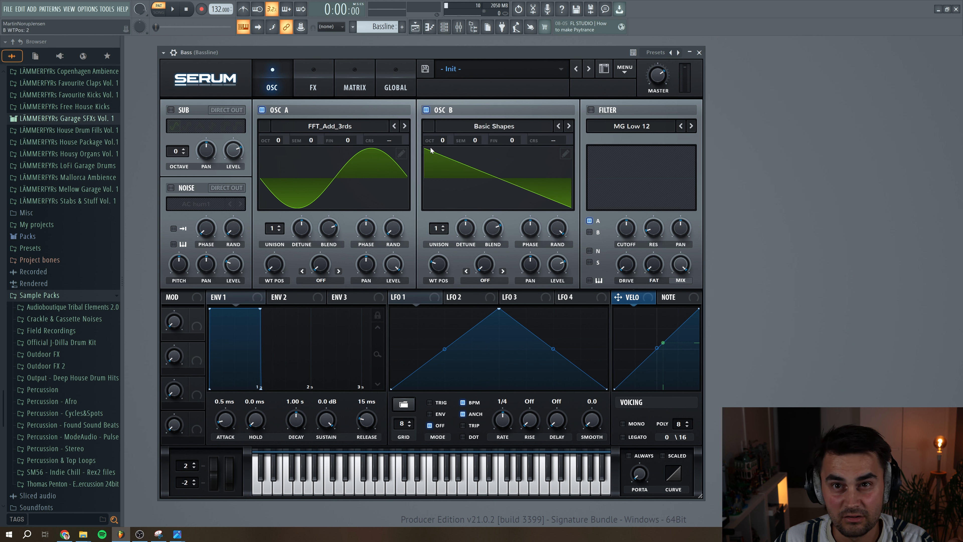
left_click_drag(565, 232, 564, 285)
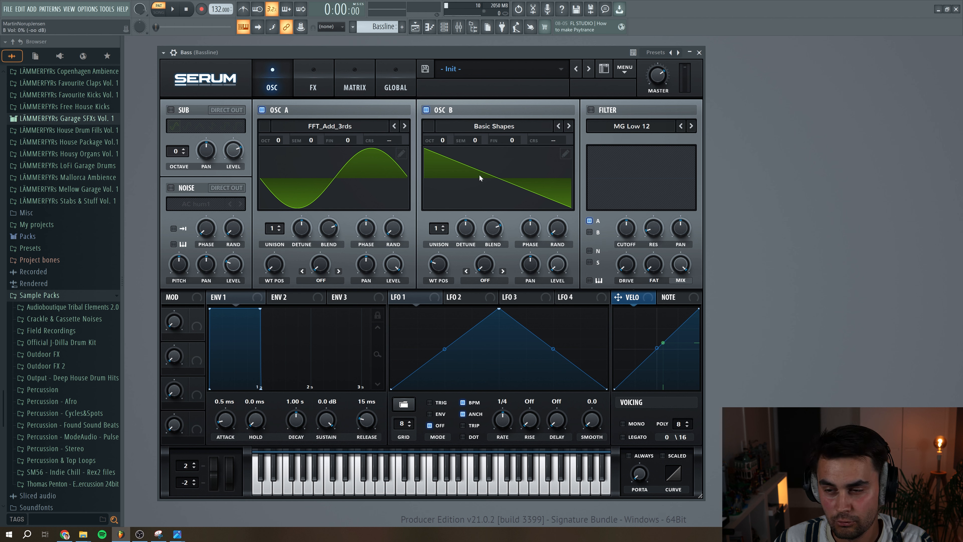
Set oscillator A's warp mode to FM (from B) with an amount of 29%, and audition the bassline
left_click(321, 281)
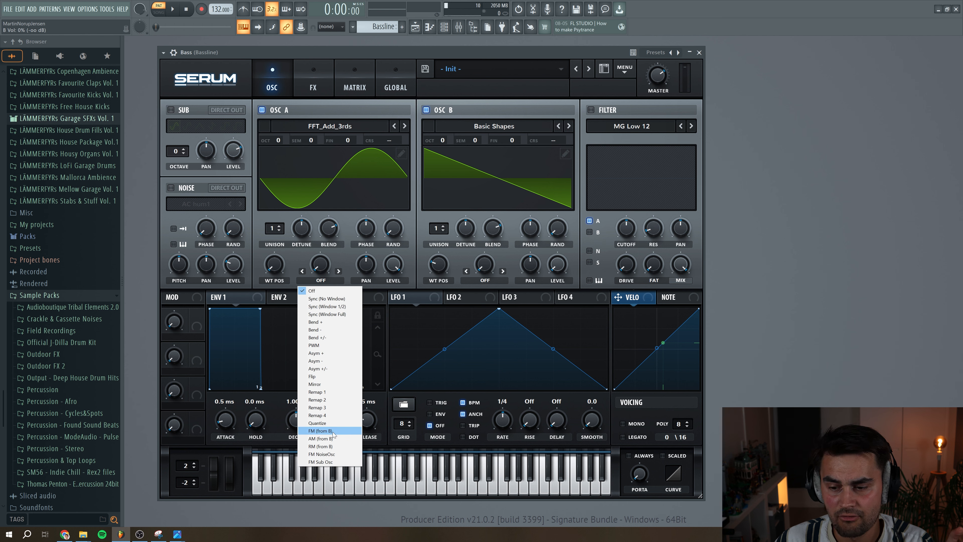
left_click(320, 431)
left_click_drag(320, 267, 323, 259)
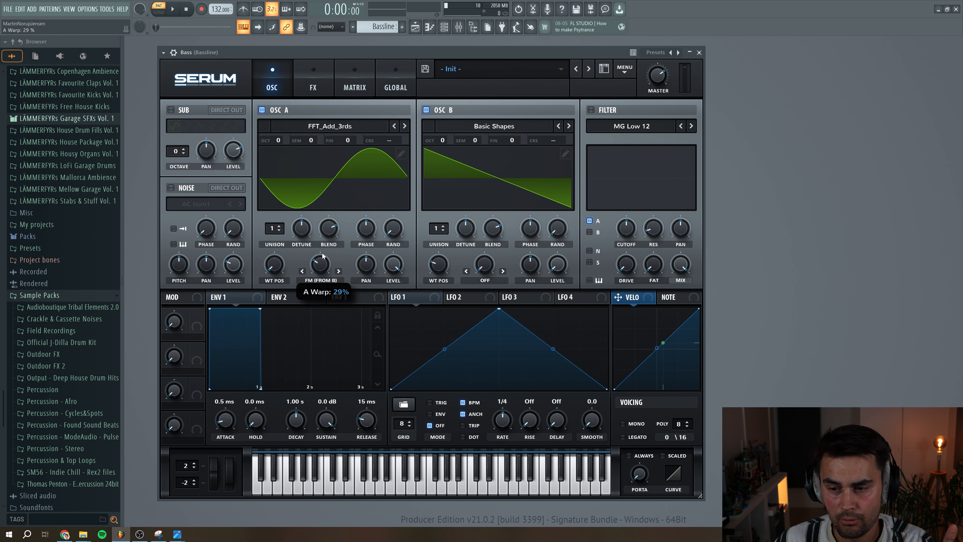
left_click(174, 10)
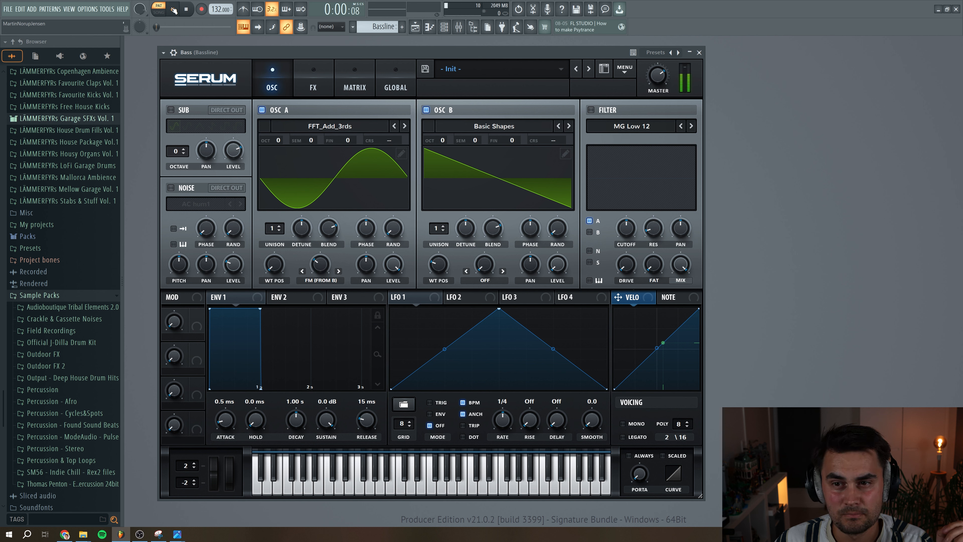
left_click(186, 11)
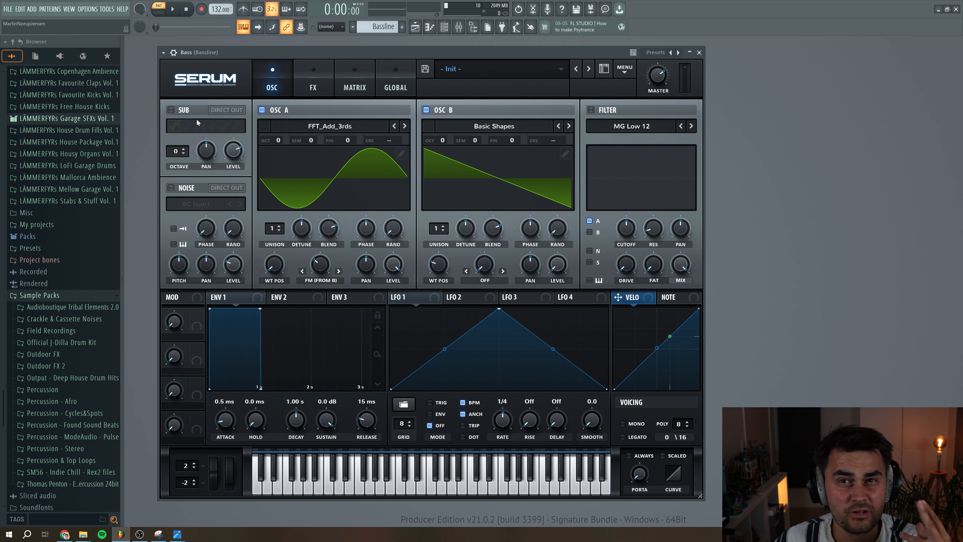
Enable the sub oscillator, set its octave to -2 and raise its level to 100%
left_click(182, 113)
left_click(184, 154)
left_click(185, 154)
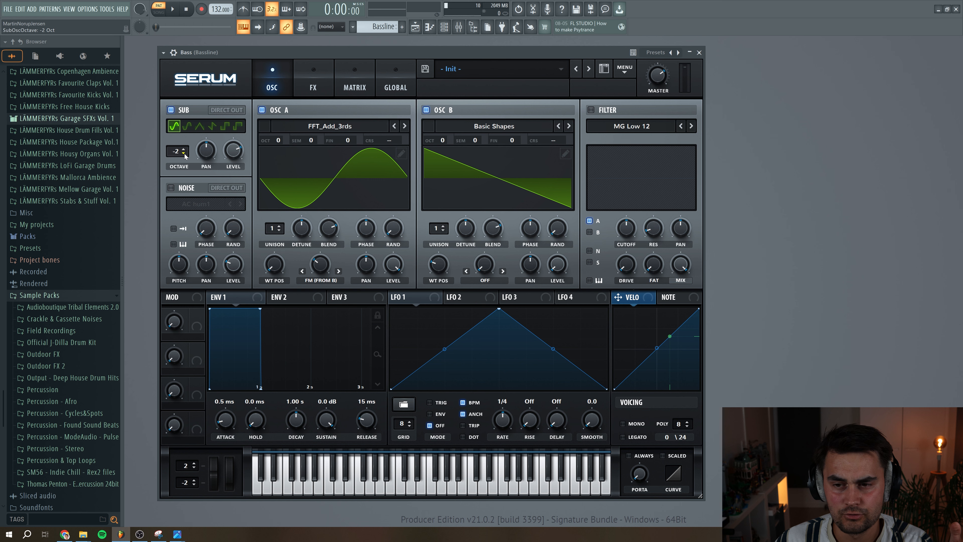
left_click_drag(230, 156, 243, 158)
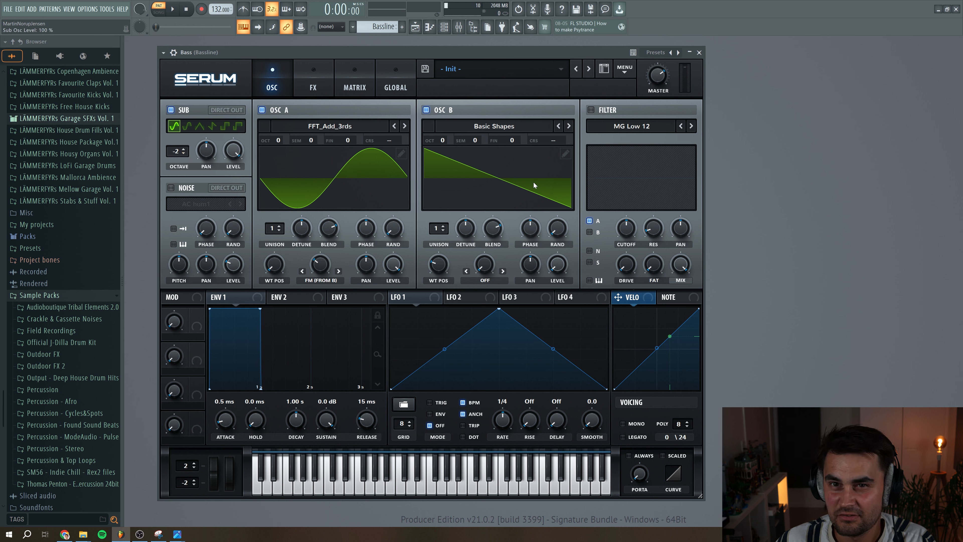
Enable a Band 12 filter, add oscillator B to its routing with key tracking on, and audition the bassline
left_click(591, 110)
left_click(622, 126)
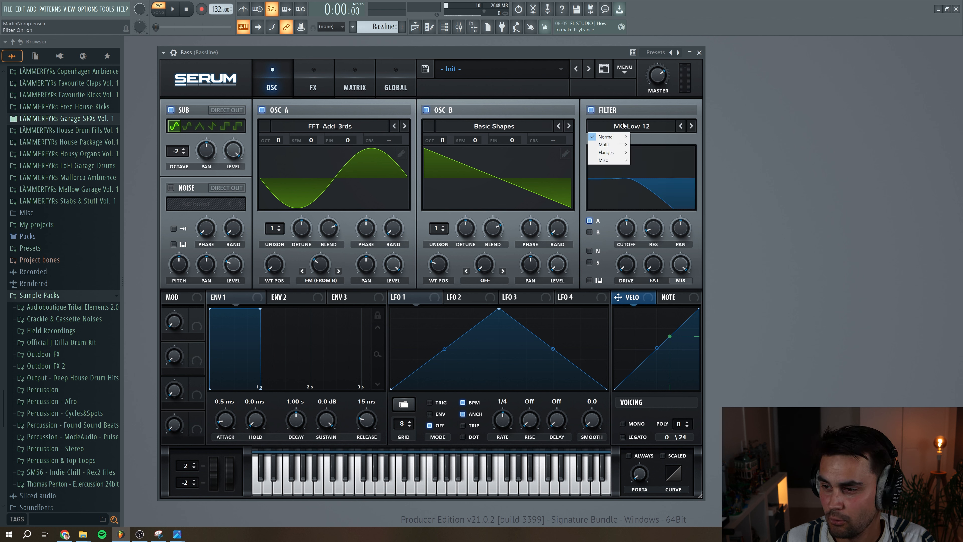
mouse_move(617, 139)
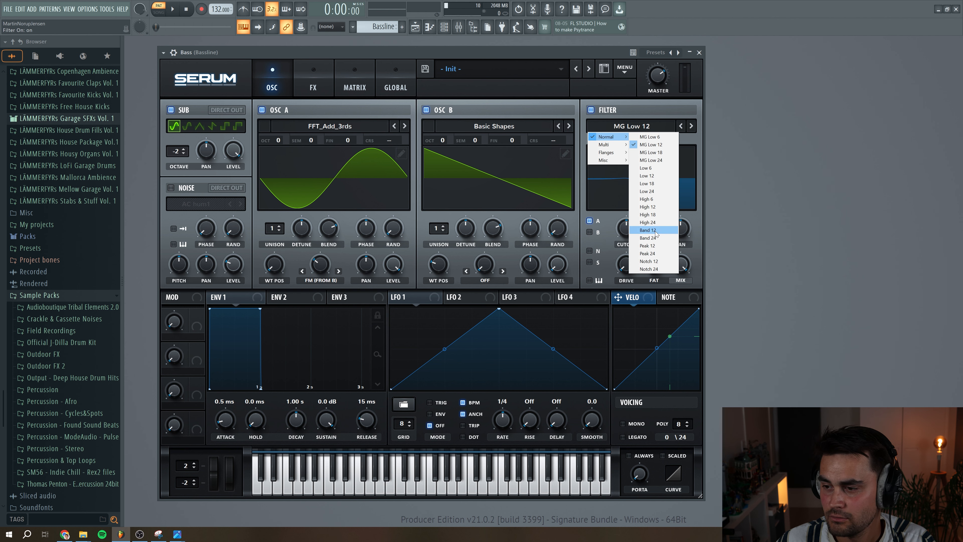
left_click(647, 230)
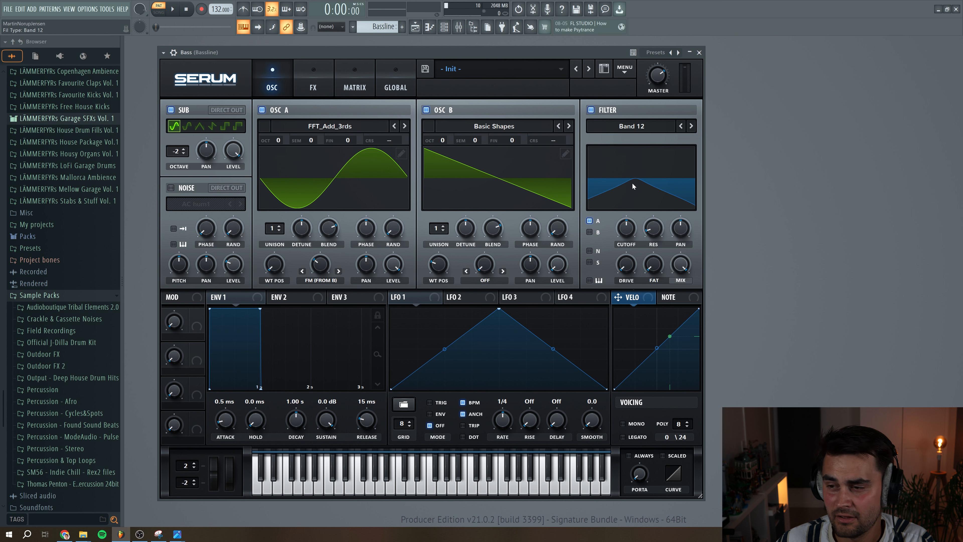
left_click(589, 231)
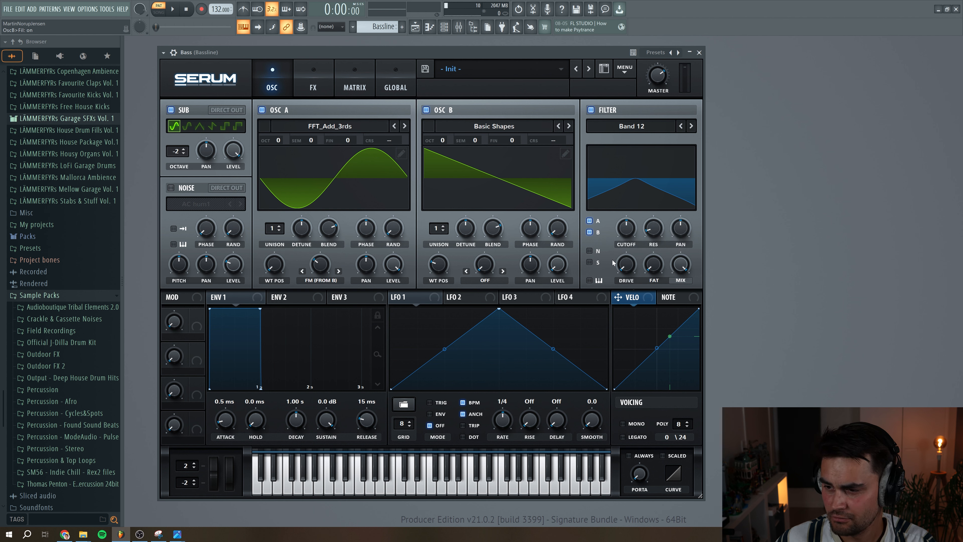
left_click(589, 281)
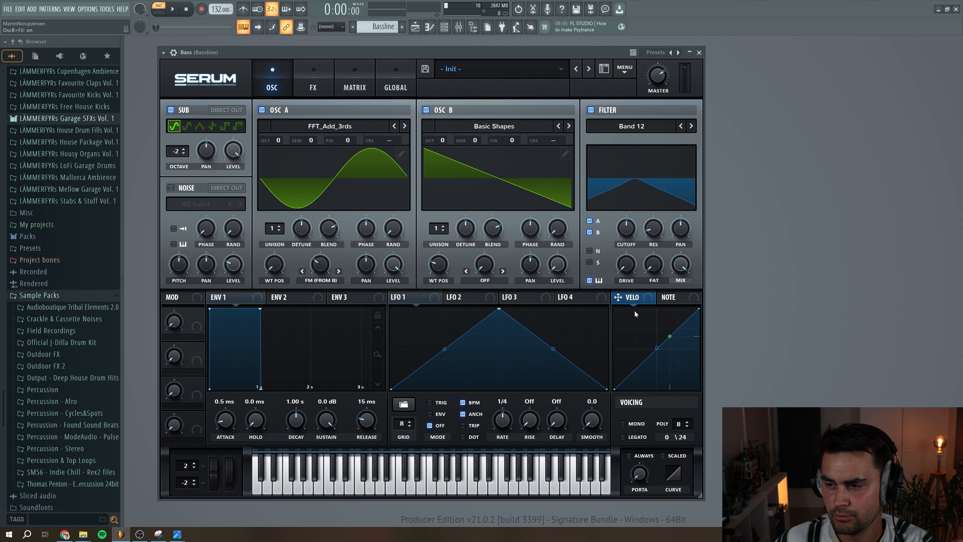
left_click(173, 10)
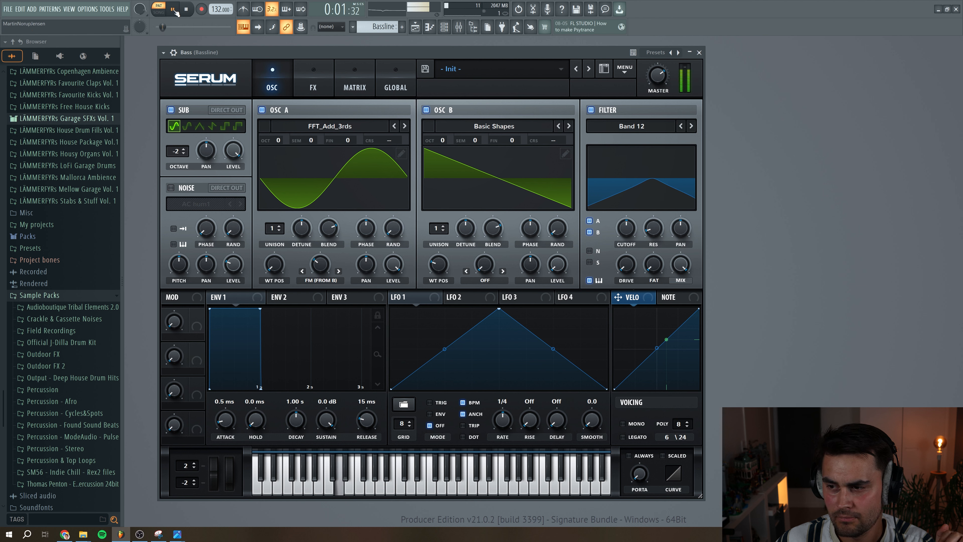
left_click(186, 11)
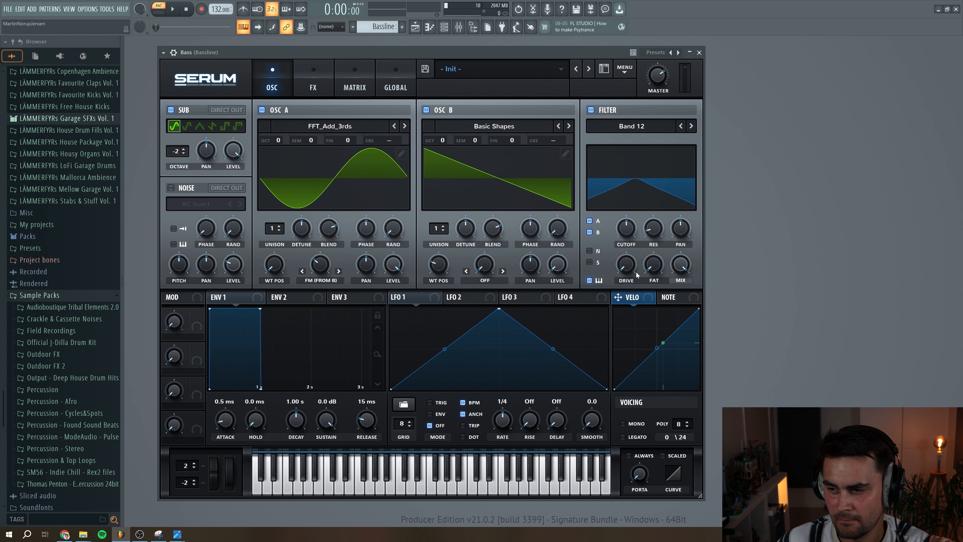
Lower the filter cutoff, set resonance to 37% and fat to 43%, and audition the bassline
left_click_drag(626, 229, 652, 221)
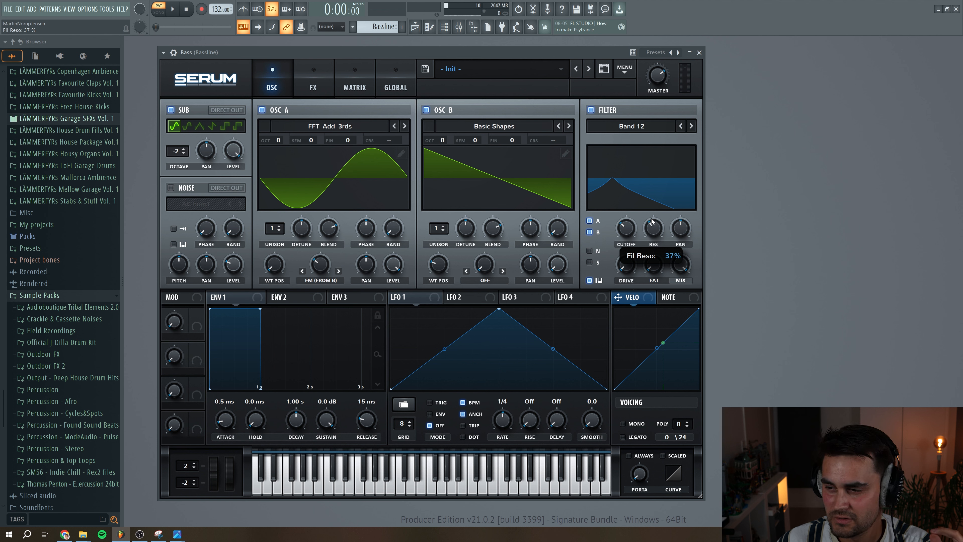
left_click_drag(654, 270, 655, 247)
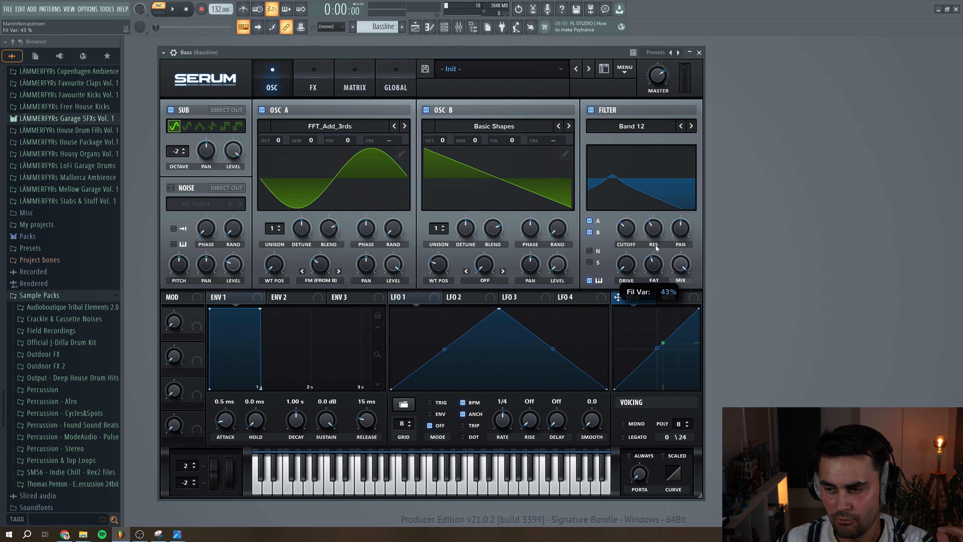
left_click(174, 10)
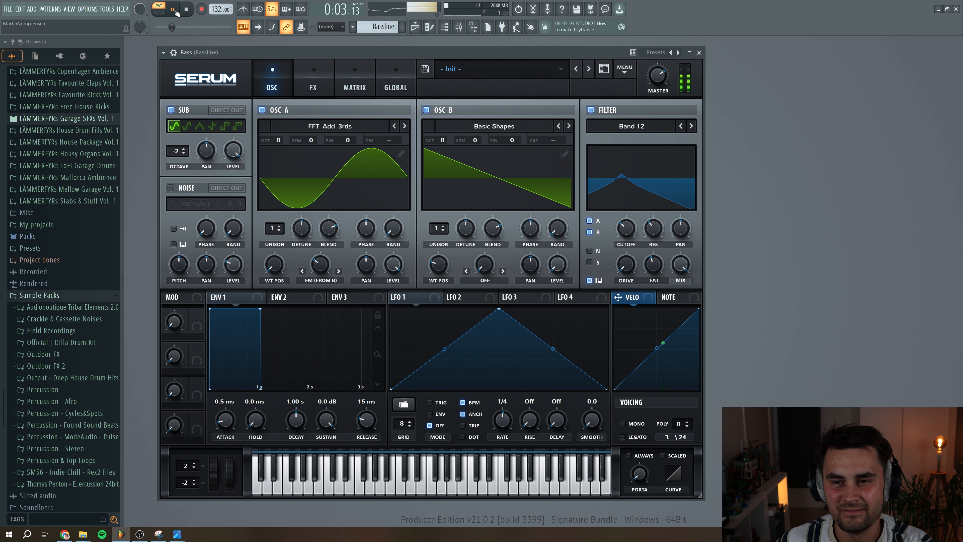
key("space")
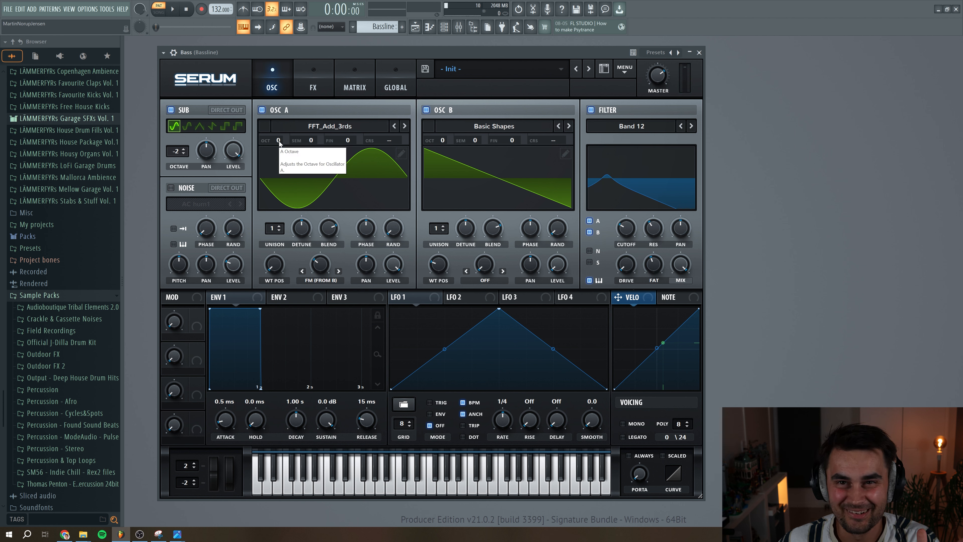
Set oscillator A's octave to +1 and oscillator B's octave to -2, and audition the bassline
scroll(279, 141, "up", 1)
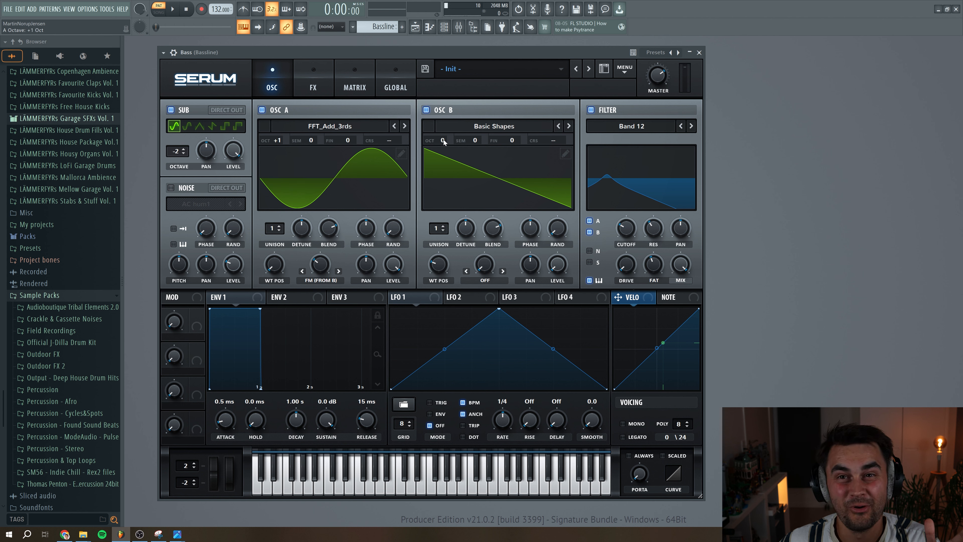
left_click_drag(444, 140, 446, 173)
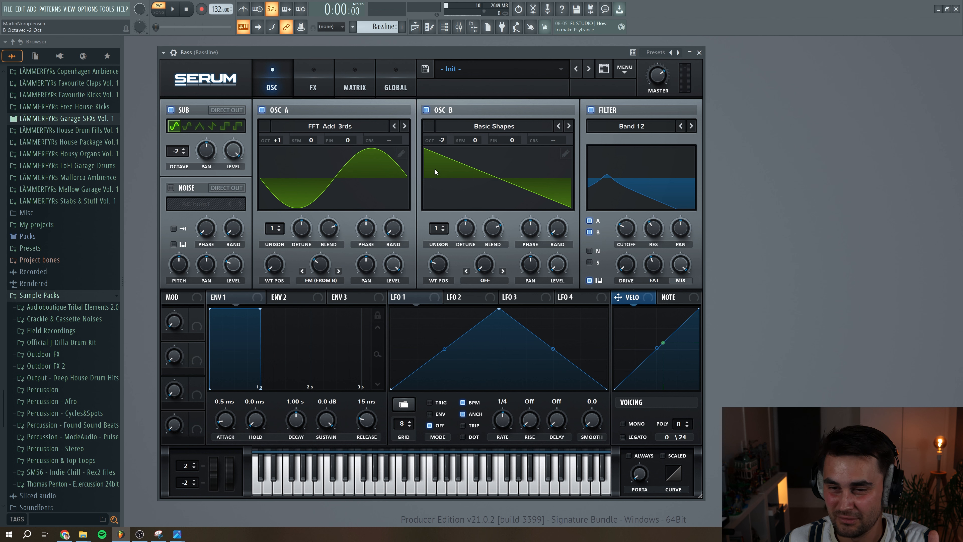
left_click(175, 11)
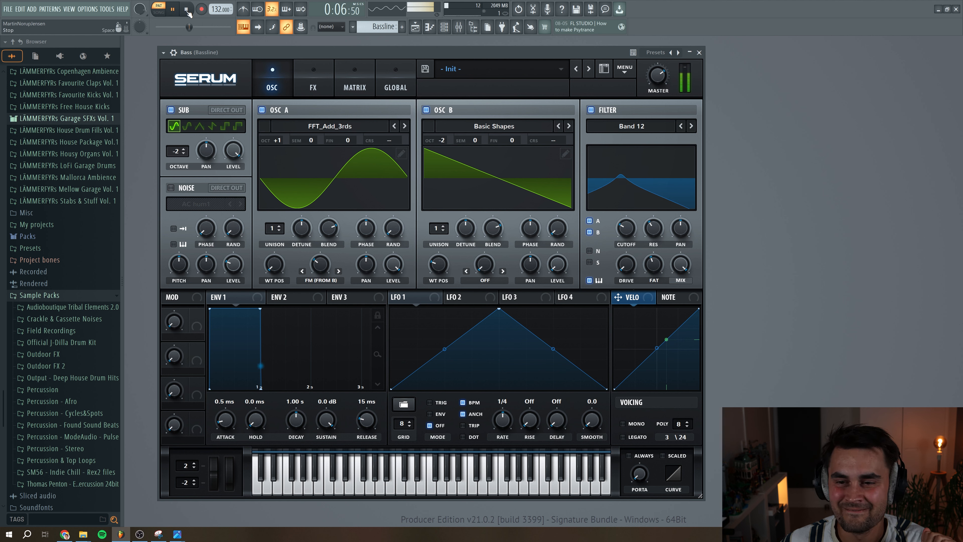
left_click(186, 10)
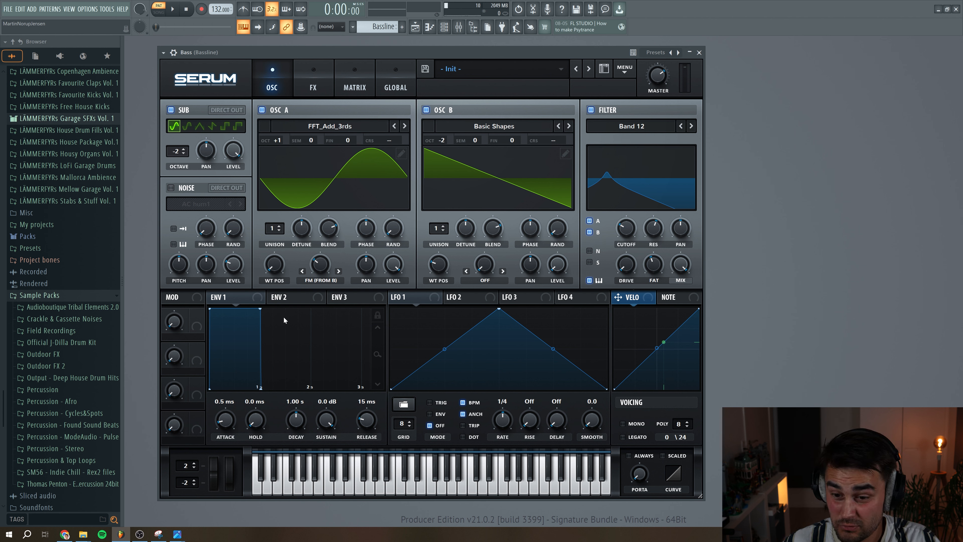
Shape envelope 1 with a 20 ms attack, -27.4 dB sustain and 217 ms release while auditioning the bassline
left_click(231, 298)
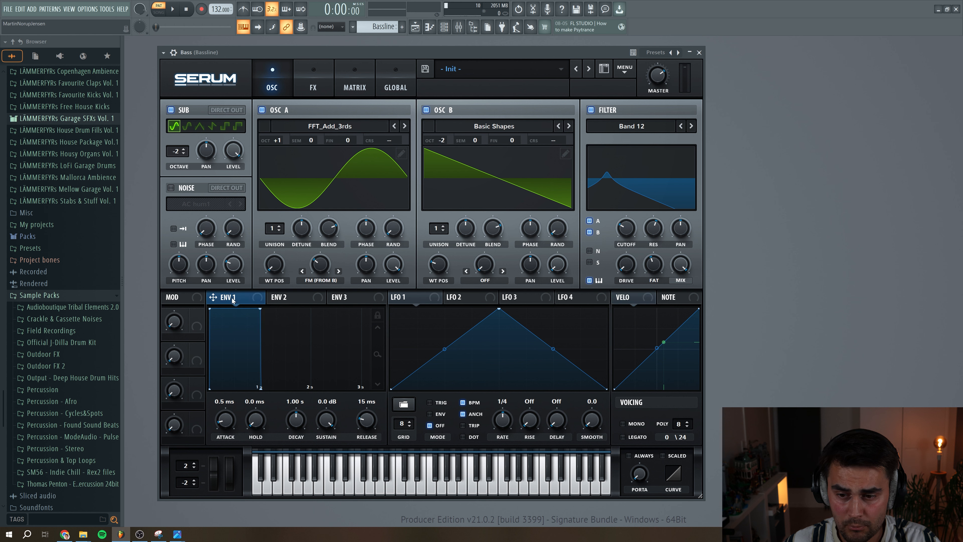
left_click_drag(231, 418, 231, 416)
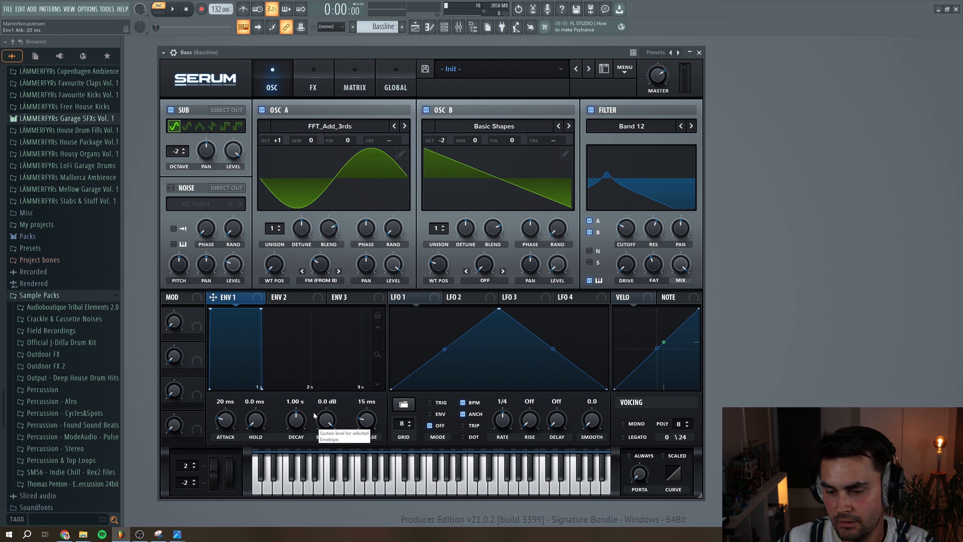
left_click_drag(328, 436, 328, 472)
left_click_drag(368, 427, 368, 420)
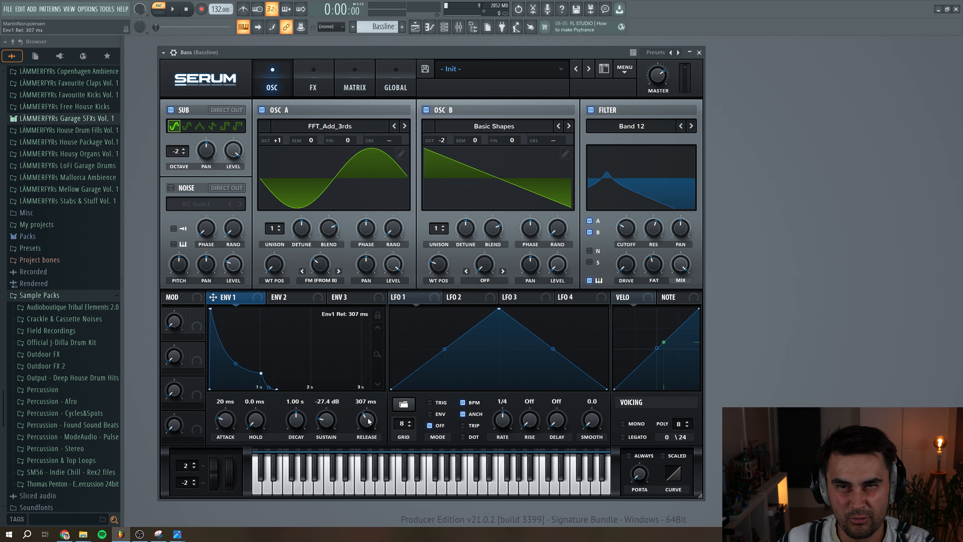
left_click(173, 9)
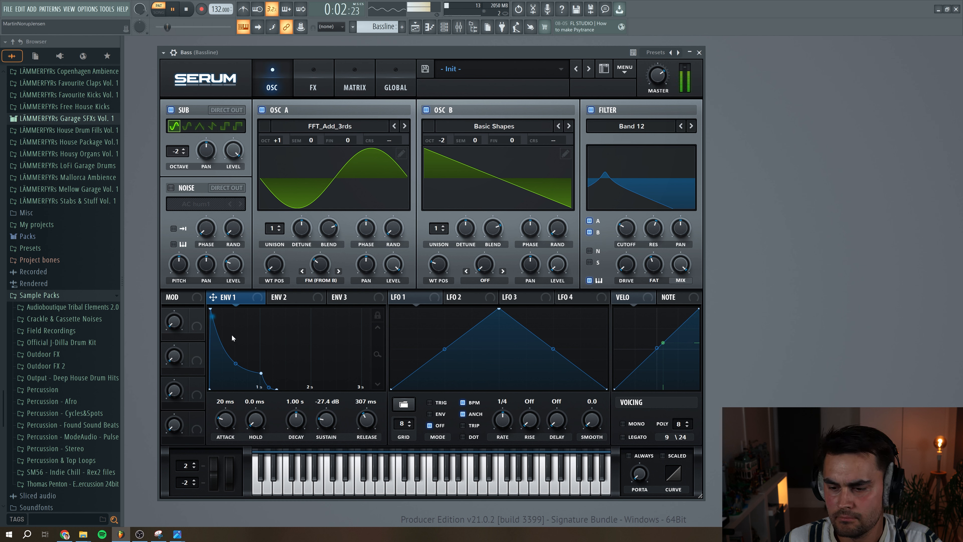
scroll(363, 429, "down", 3)
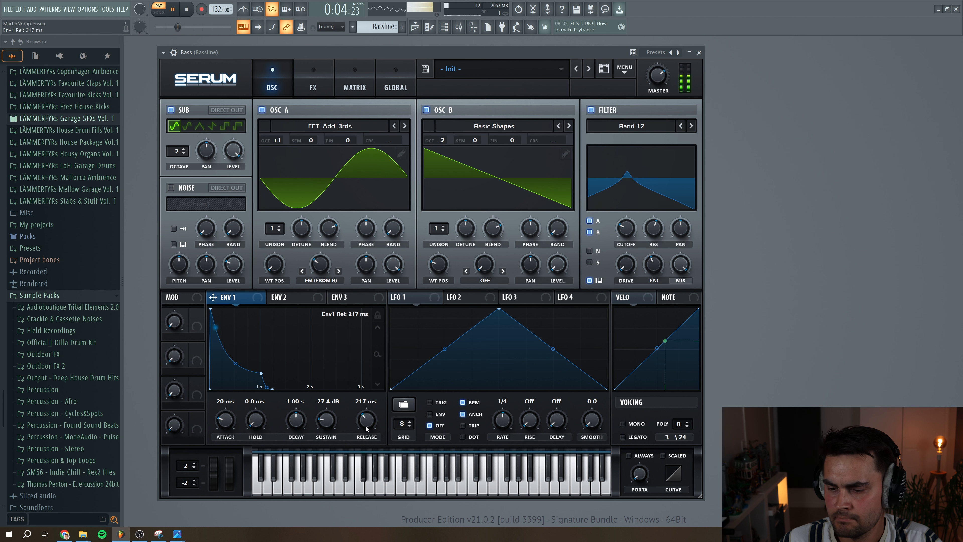
Stop playback and shape envelope 2 with an 18 ms attack, 875 ms decay, 16.67% sustain and 160 ms release
key("space")
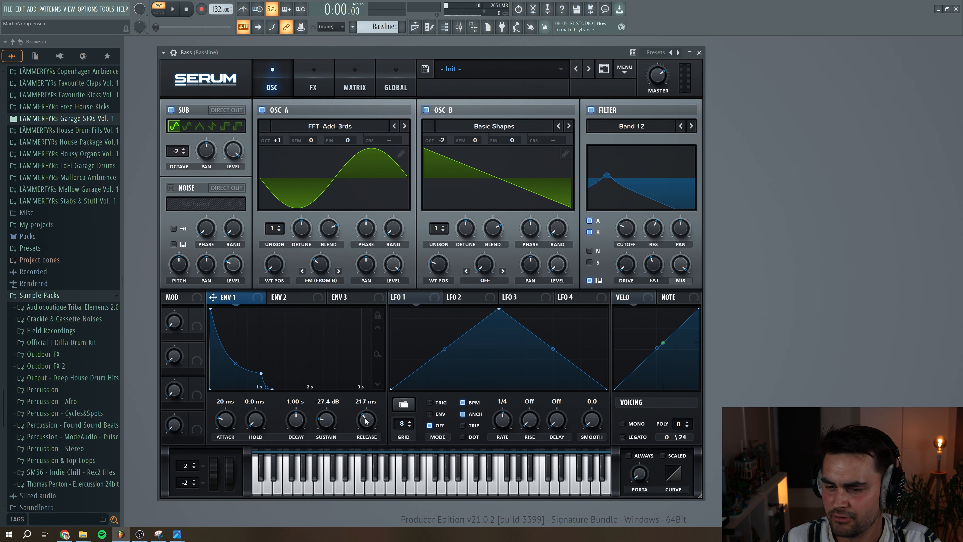
left_click(298, 298)
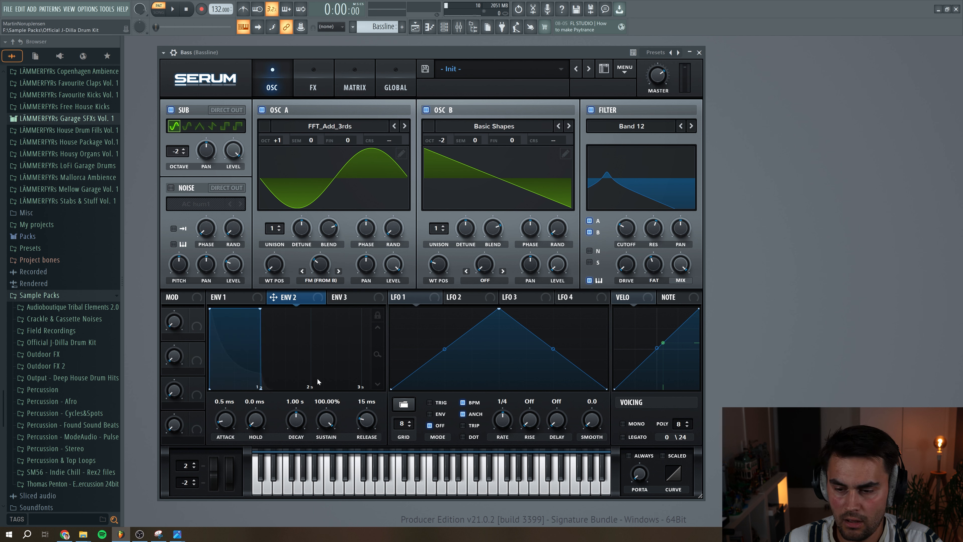
left_click_drag(328, 425, 298, 424)
left_click_drag(228, 422, 226, 415)
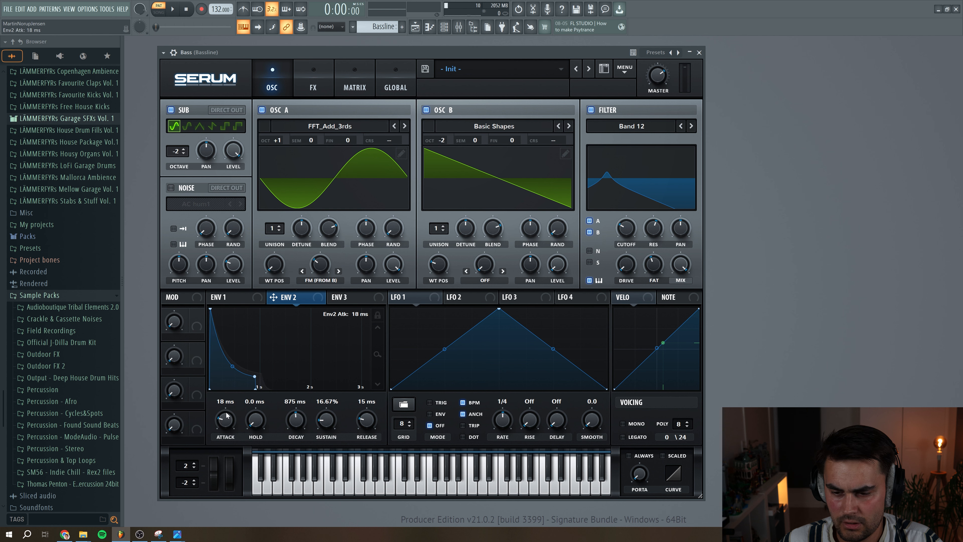
left_click_drag(363, 427, 364, 418)
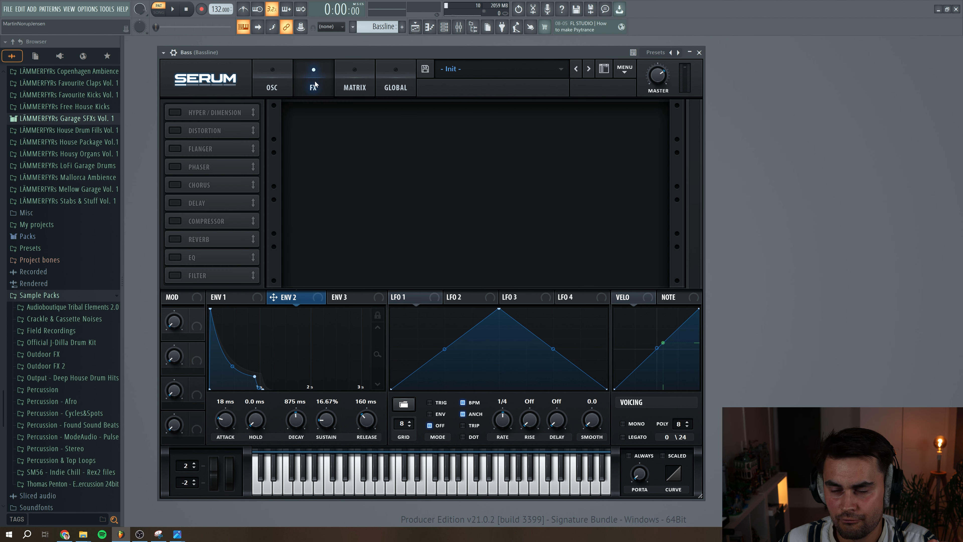
Enable a Downsample distortion as the first effect, with its post filter set to low-pass at 8942 Hz and Q 0.1
left_click(175, 131)
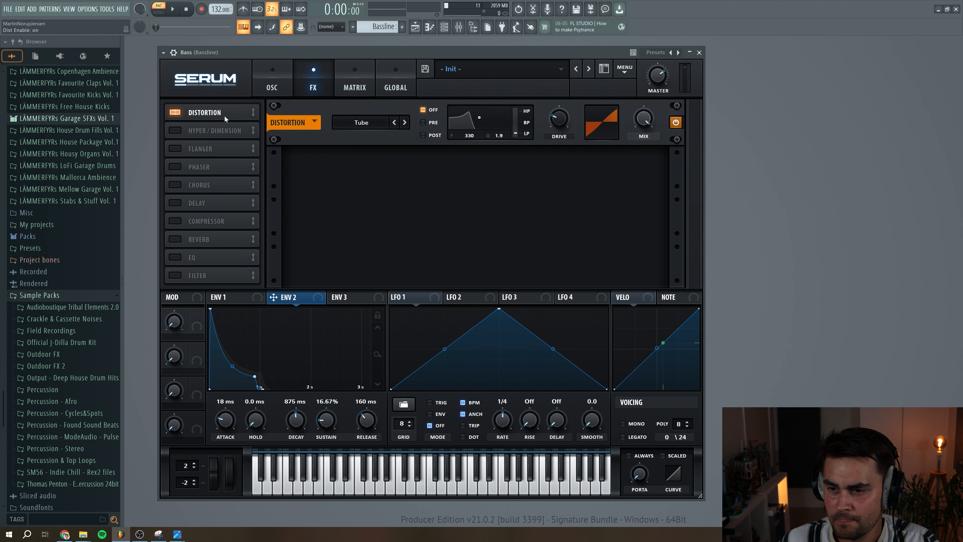
left_click(374, 127)
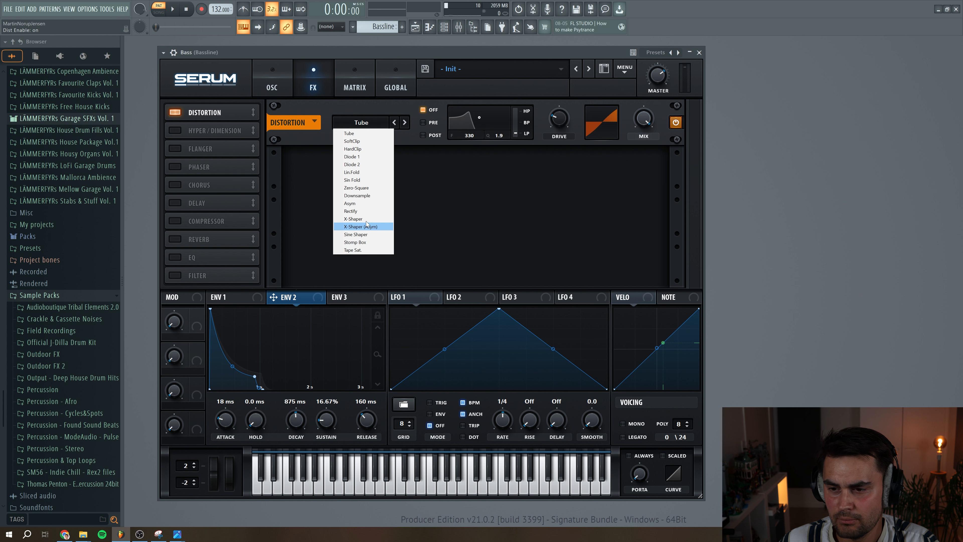
left_click(359, 197)
left_click(423, 135)
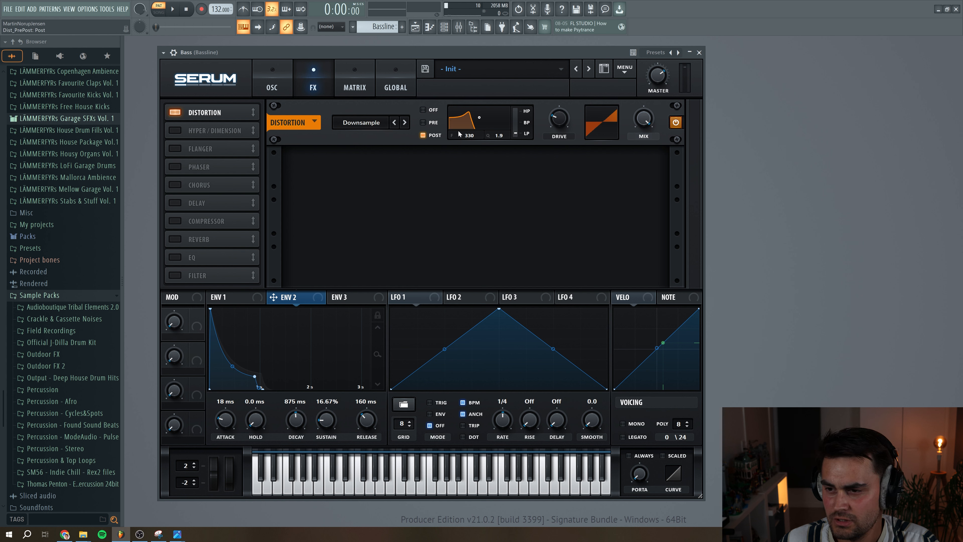
left_click_drag(484, 123, 505, 133)
Set the distortion drive to 20% and mix to 0%, and modulate the mix from envelope 2 by 9
mouse_move(560, 125)
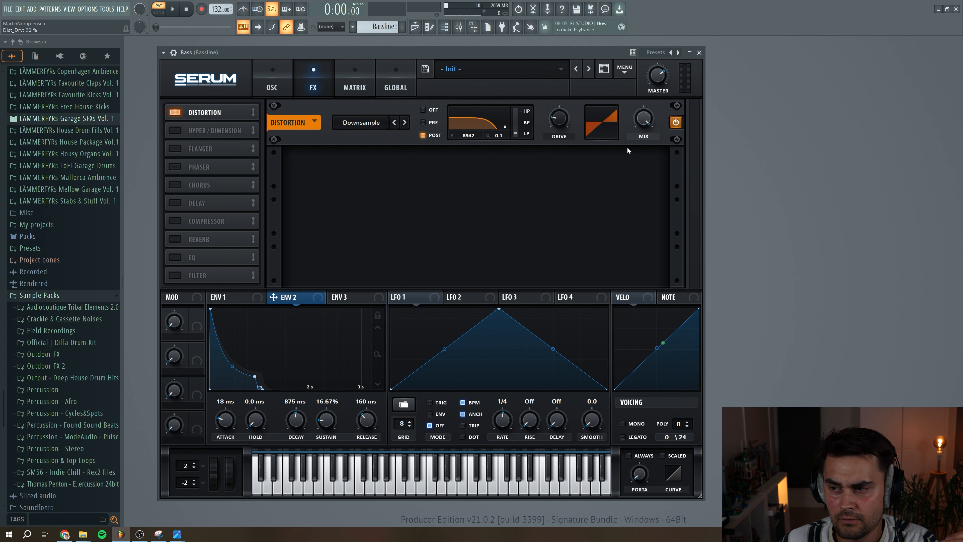
left_click_drag(649, 127, 643, 204)
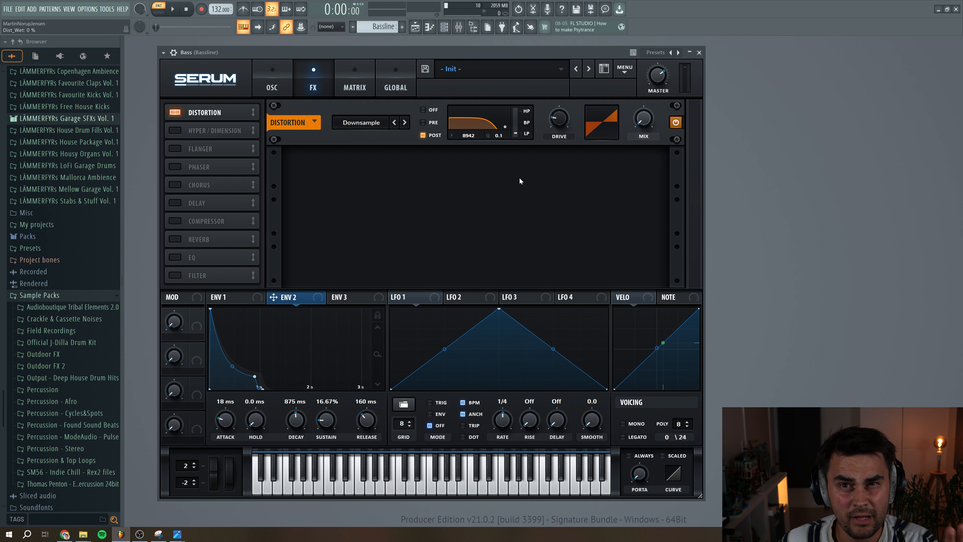
left_click_drag(274, 298, 638, 130)
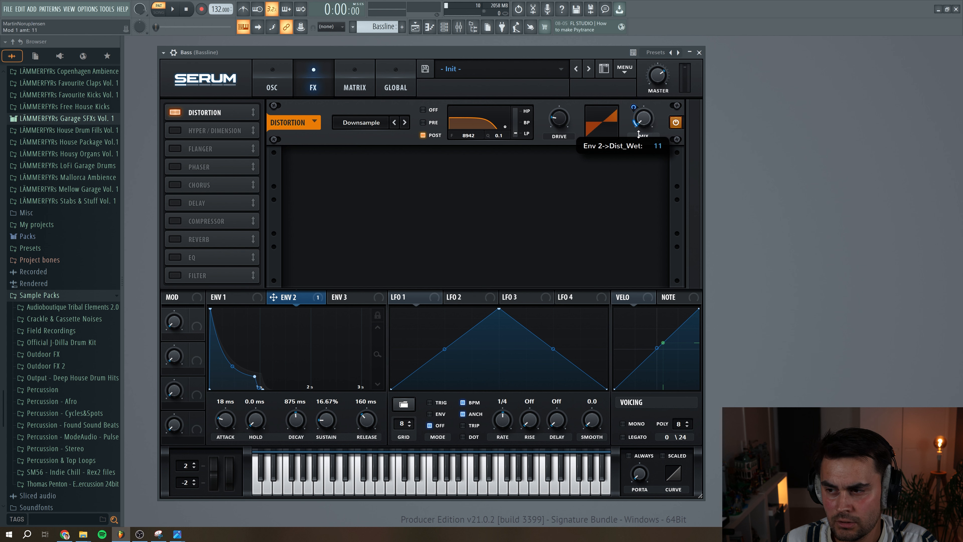
left_click_drag(639, 136, 639, 137)
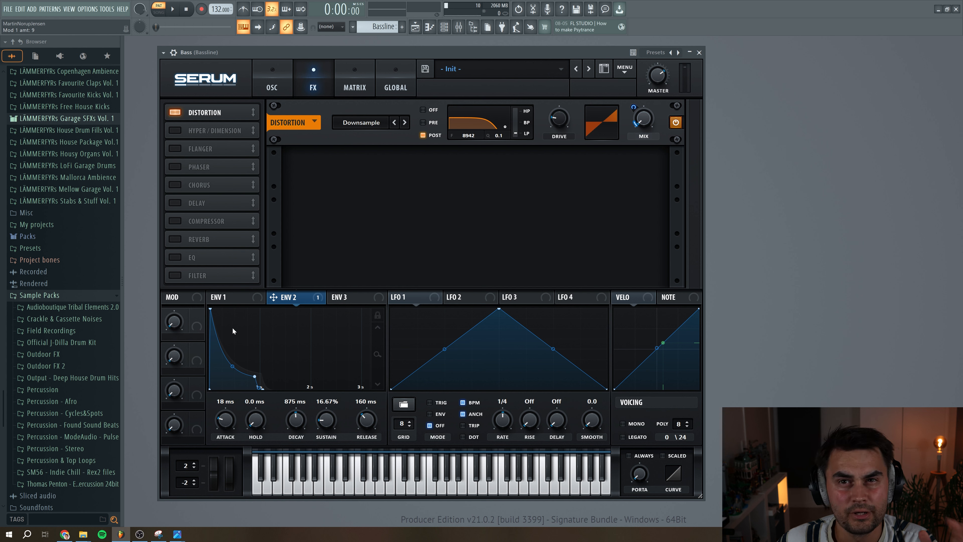
Audition the bassline and fine-tune envelope 2's modulation amount on the distortion mix
left_click(174, 10)
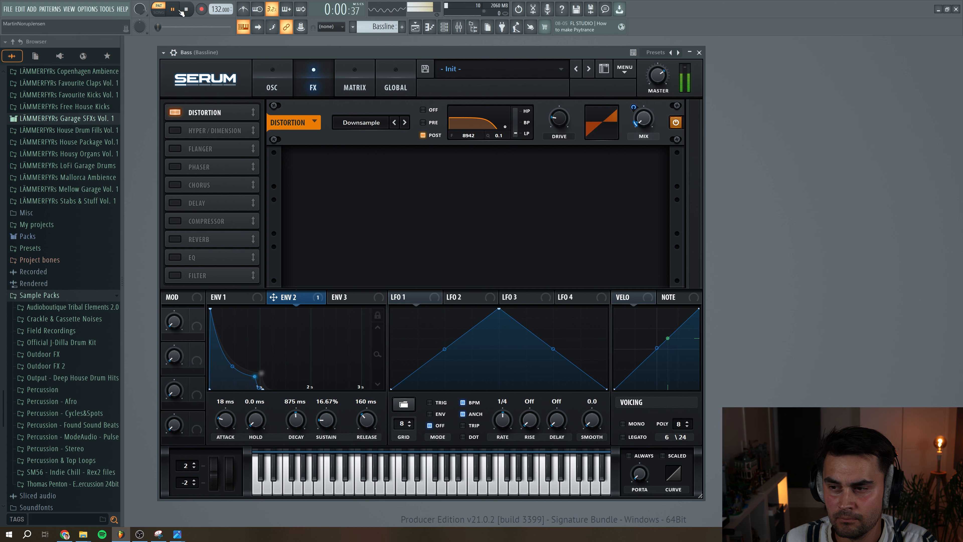
left_click_drag(635, 107, 634, 103)
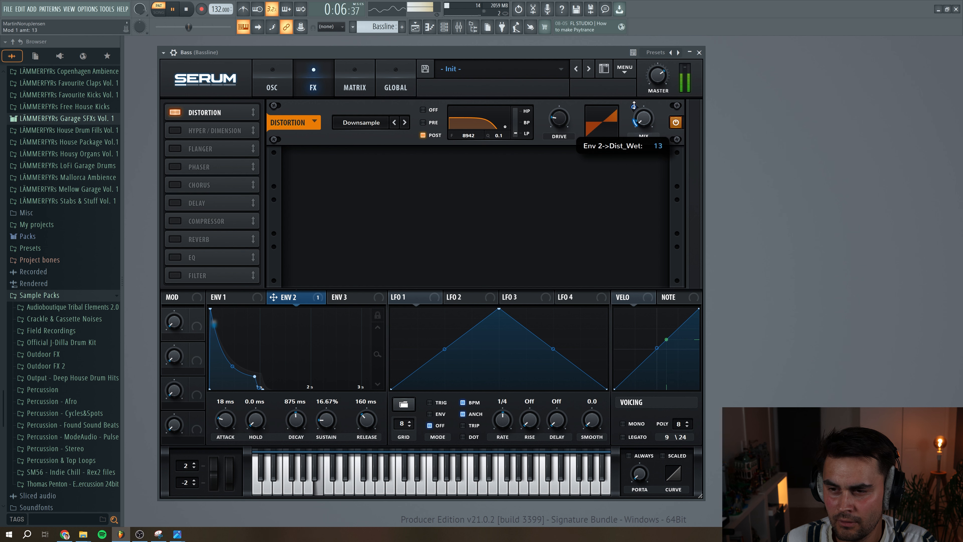
key("space")
left_click_drag(635, 109, 636, 126)
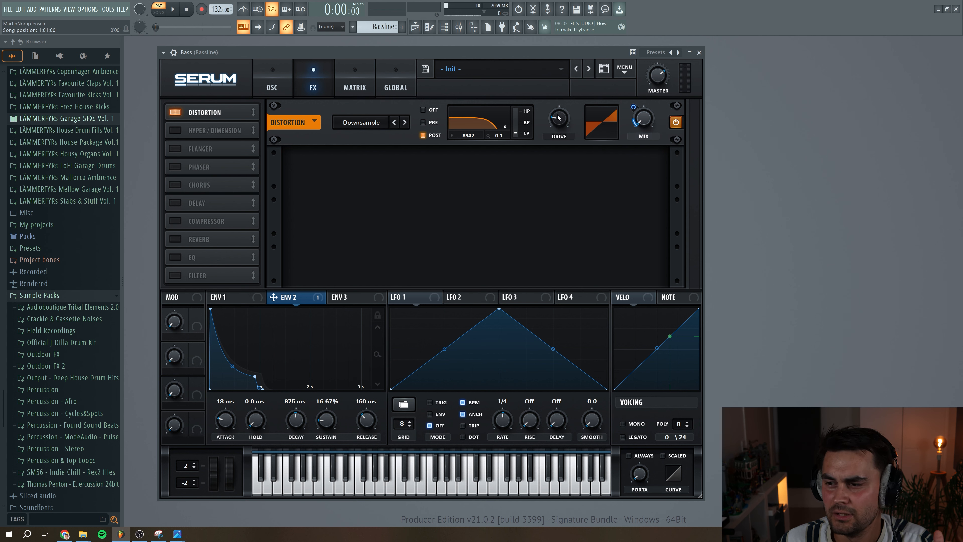
Enable a chorus after the distortion at 0.32 Hz, lower delay 1, set its low-pass to 20000 Hz, and raise feedback and mix
left_click(177, 190)
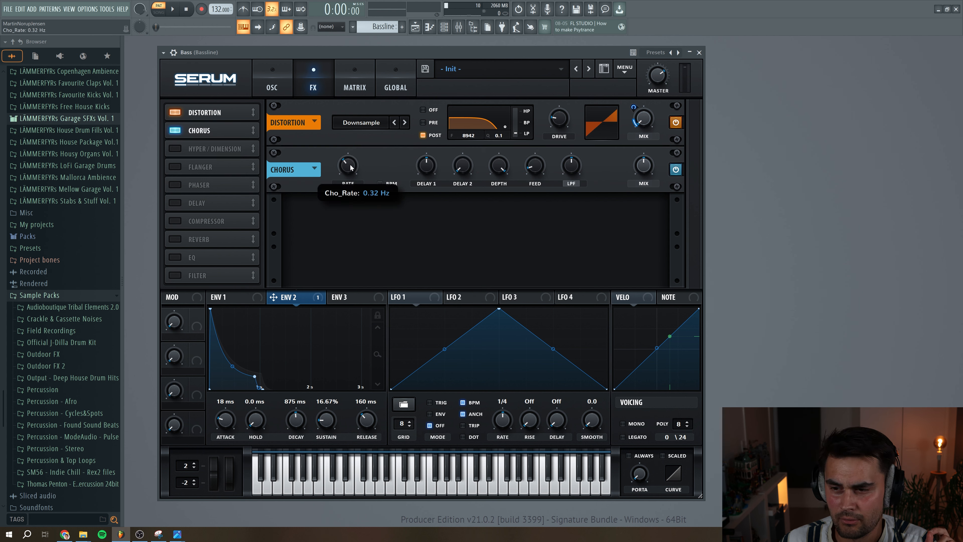
mouse_move(430, 171)
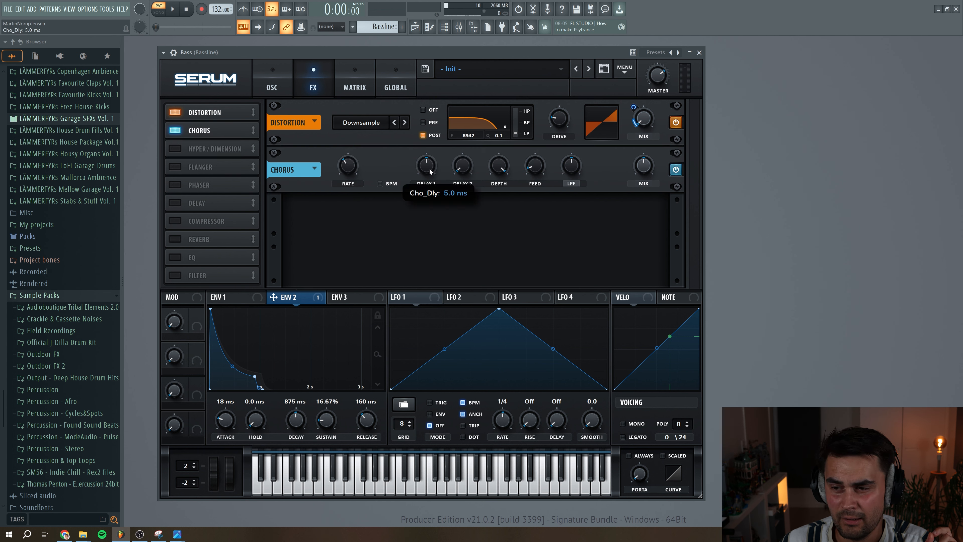
mouse_move(464, 169)
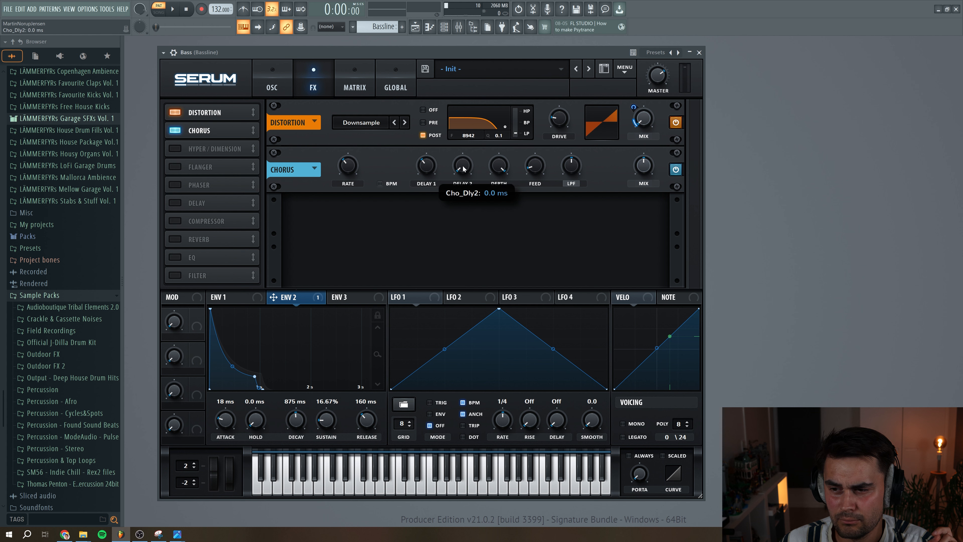
left_click_drag(508, 170, 580, 140)
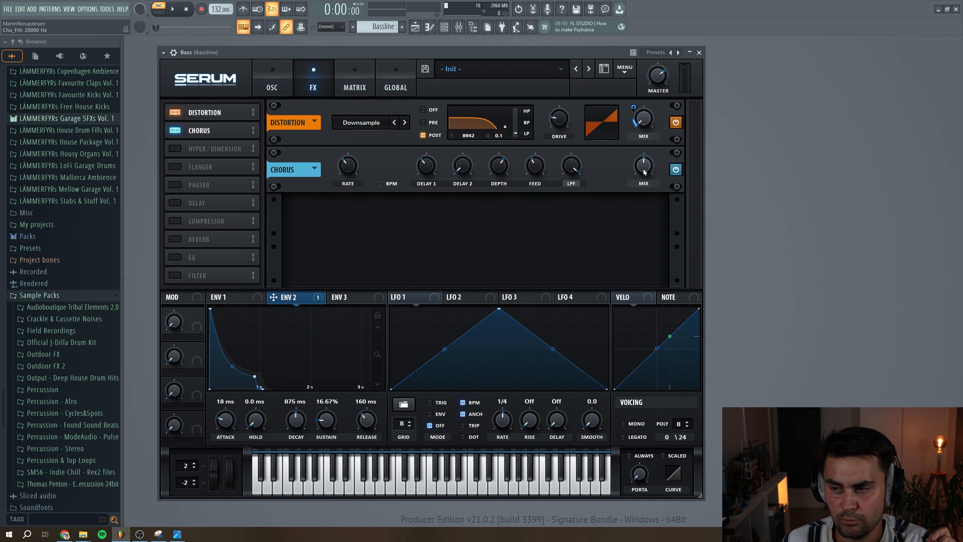
left_click_drag(647, 171, 648, 163)
Set the chorus mix to 66% and feedback to 18%, lower its depth, and audition the bassline
left_click(173, 12)
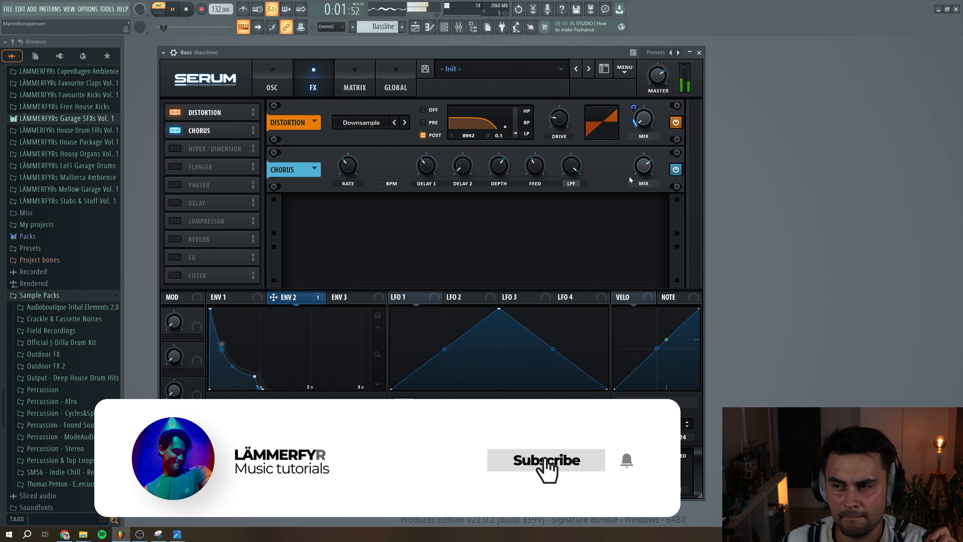
left_click_drag(649, 171, 649, 170)
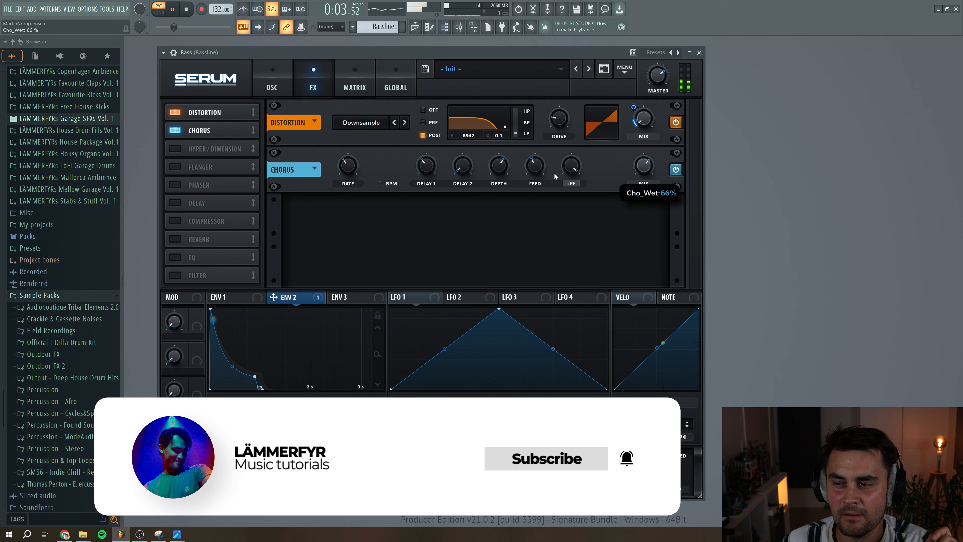
left_click_drag(531, 172, 532, 182)
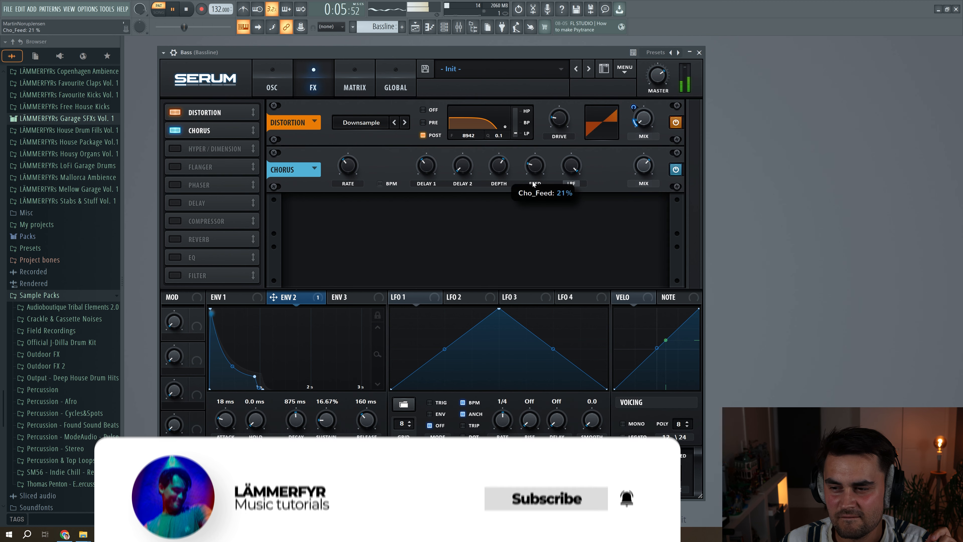
key("space")
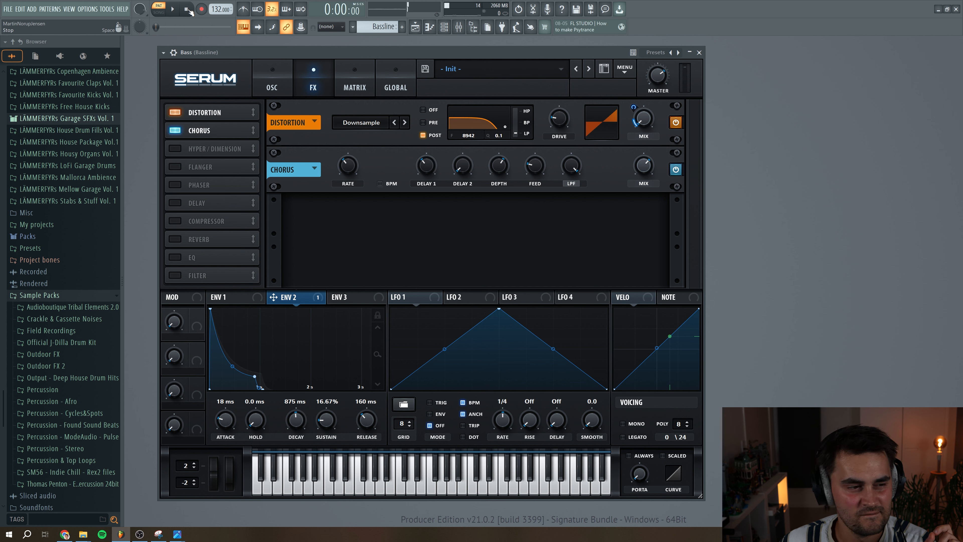
left_click_drag(501, 177, 530, 174)
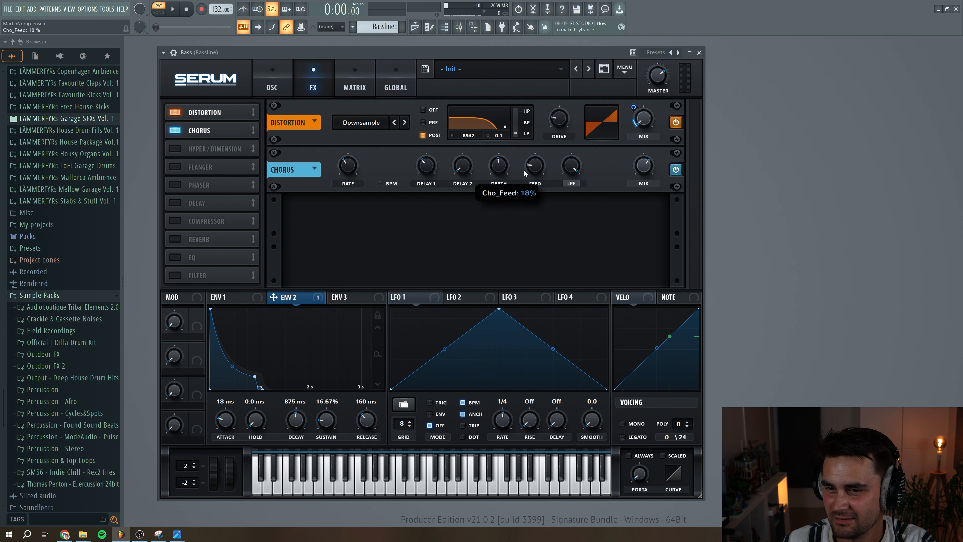
left_click(173, 9)
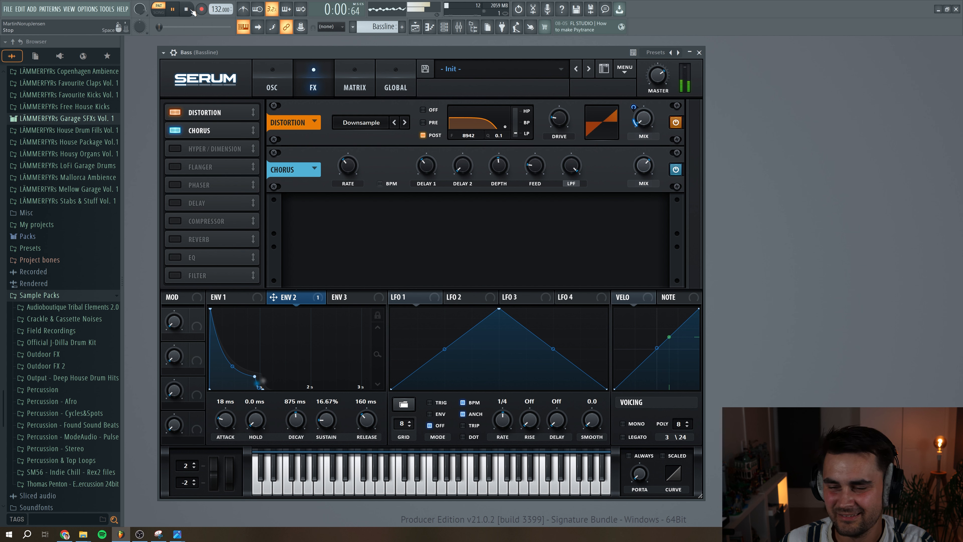
left_click(186, 9)
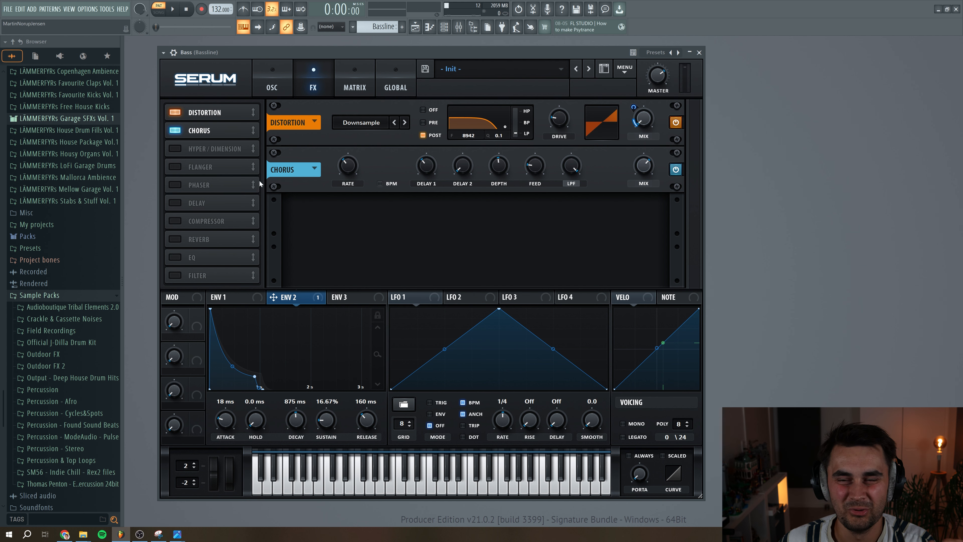
Enable the compressor and set its gain to 4.1 dB while auditioning the bassline
left_click(235, 221)
key("space")
mouse_move(494, 217)
left_click_drag(495, 217, 494, 212)
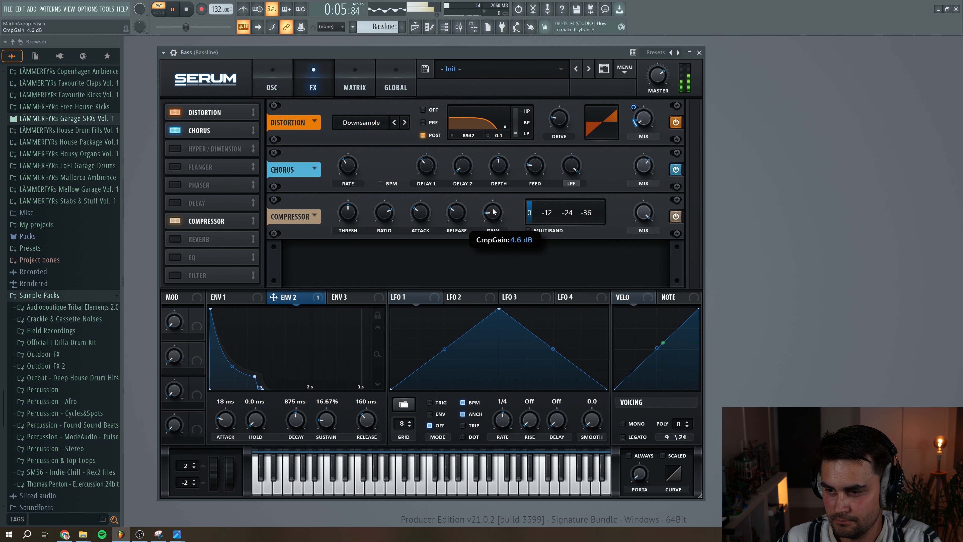
key("space")
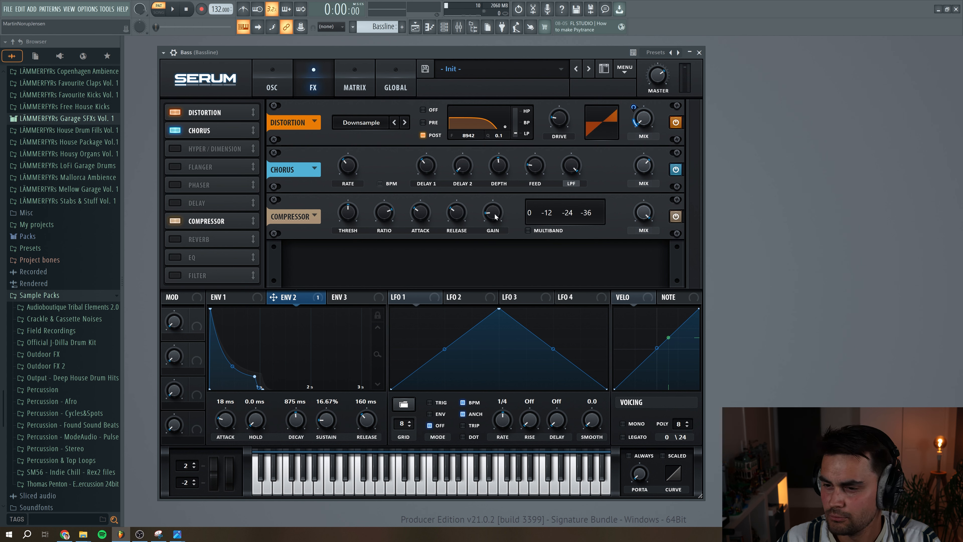
mouse_move(494, 216)
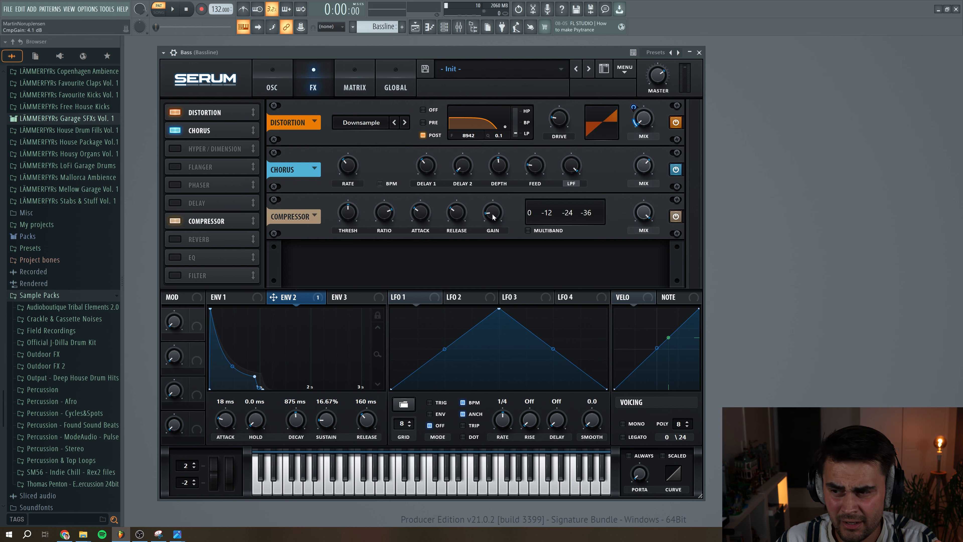
Enable the EQ, place the compressor and EQ right after the chorus, and boost the lows 1.5 dB and highs about 2.3 dB
left_click(177, 257)
left_click_drag(194, 213, 195, 167)
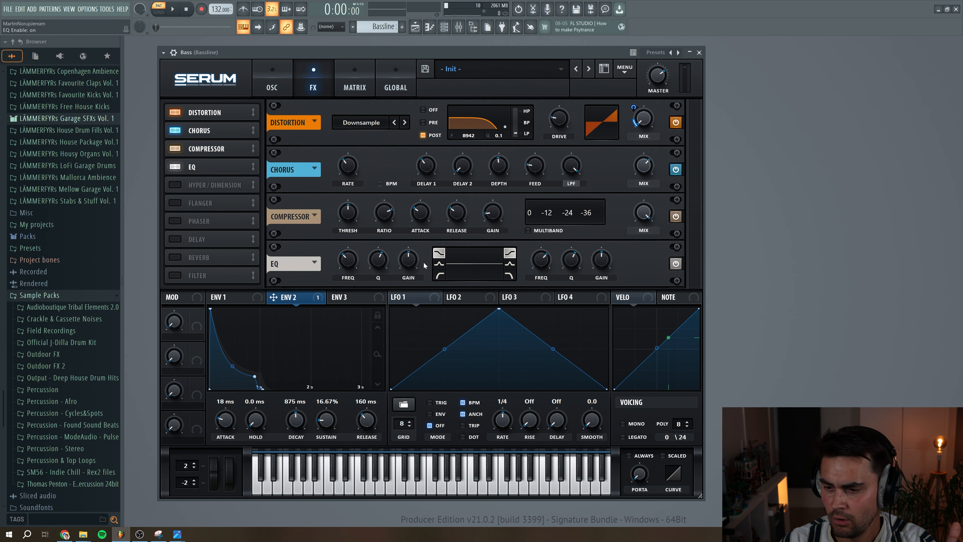
mouse_move(409, 265)
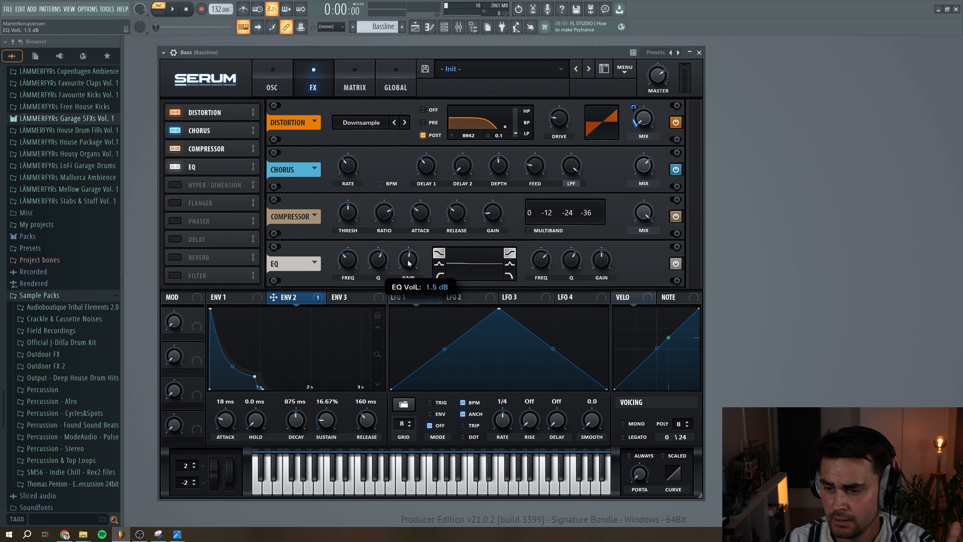
left_click_drag(600, 263, 600, 259)
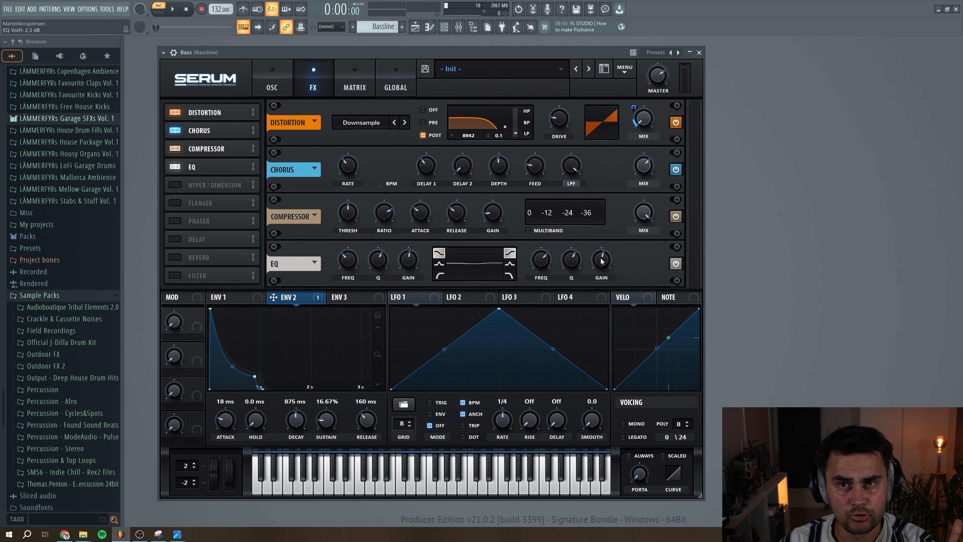
left_click_drag(602, 261, 602, 260)
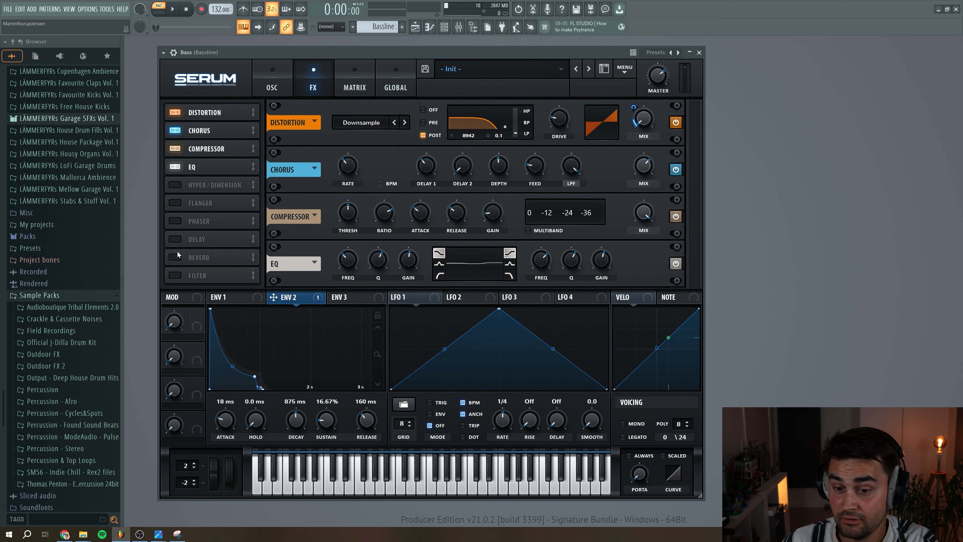
Enable an MG Low 24 effects filter after the EQ and set its cutoff to 13290 Hz
left_click(175, 275)
left_click(411, 265)
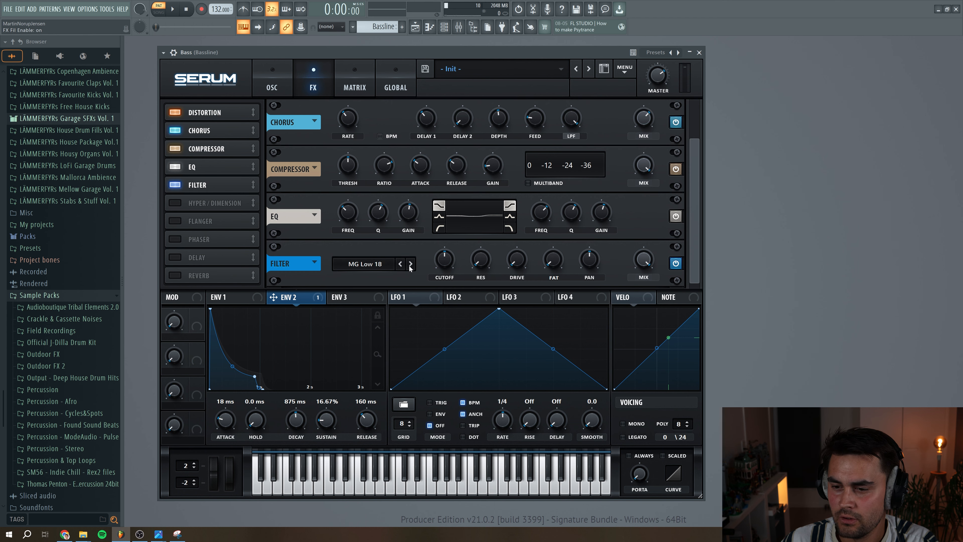
left_click_drag(453, 261, 449, 223)
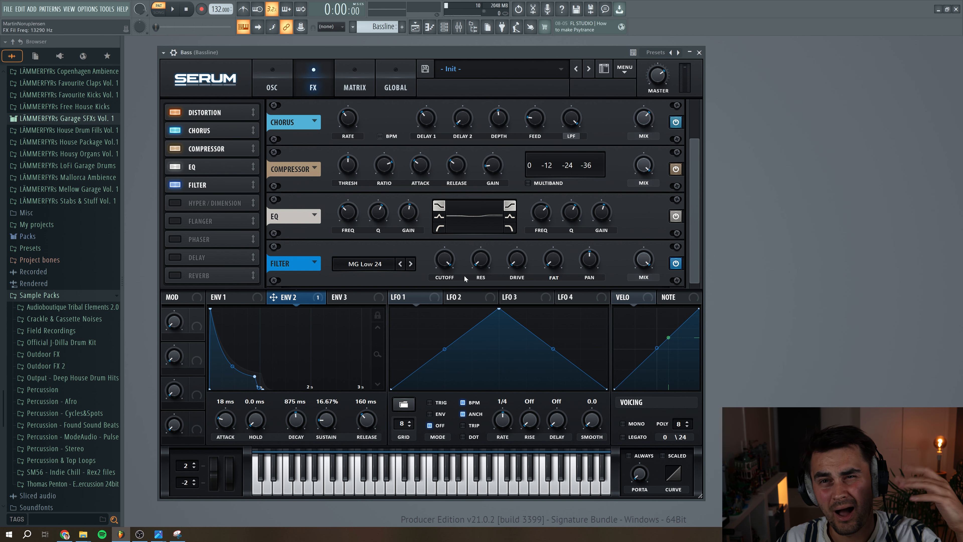
left_click_drag(691, 188, 695, 145)
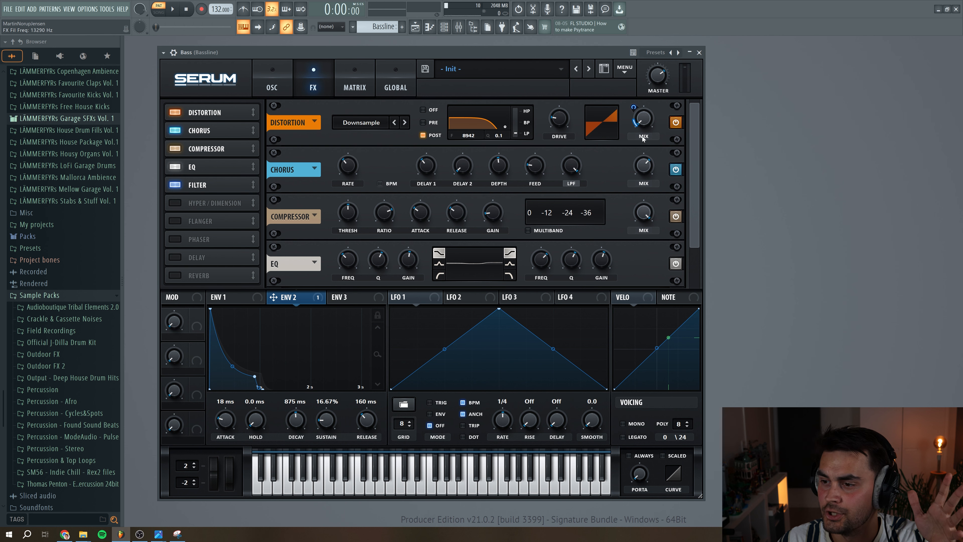
Enable the delay, place it after the filter, set both delay times to 1/8, and choose Ping-Pong mode
left_click_drag(698, 150, 708, 229)
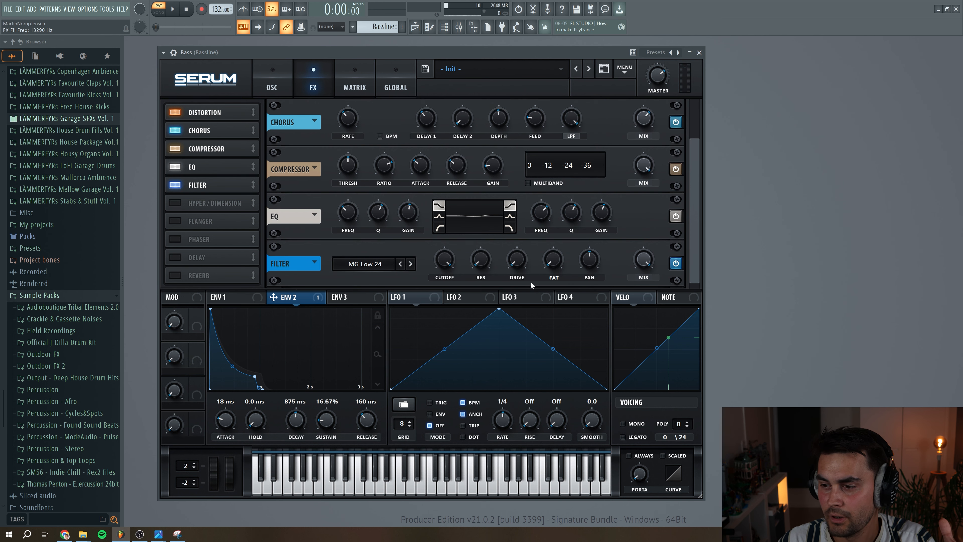
left_click(177, 257)
left_click_drag(194, 258, 200, 205)
left_click(432, 267)
left_click_drag(434, 262, 461, 280)
left_click(580, 266)
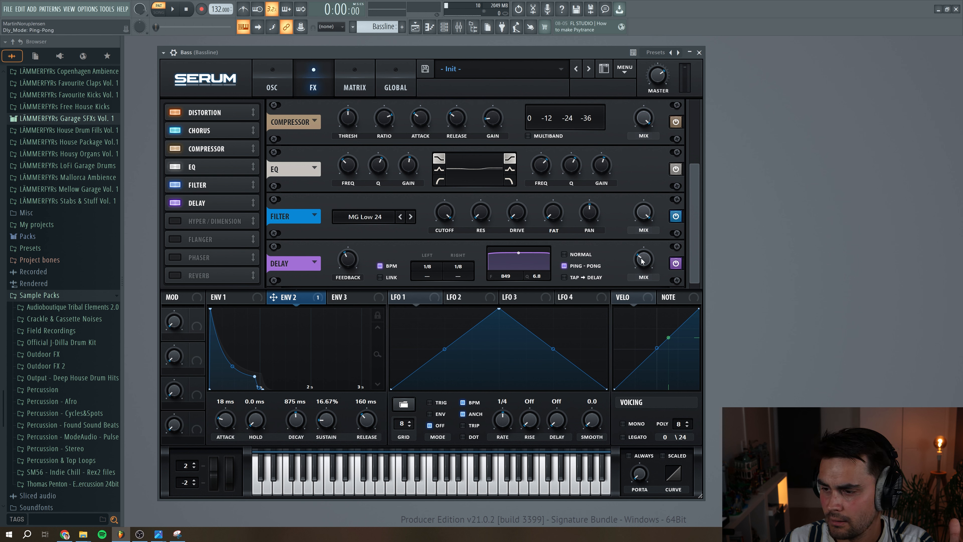
Set the delay feedback to 30% and its mix to about 16% while auditioning the bassline
left_click_drag(353, 253, 353, 259)
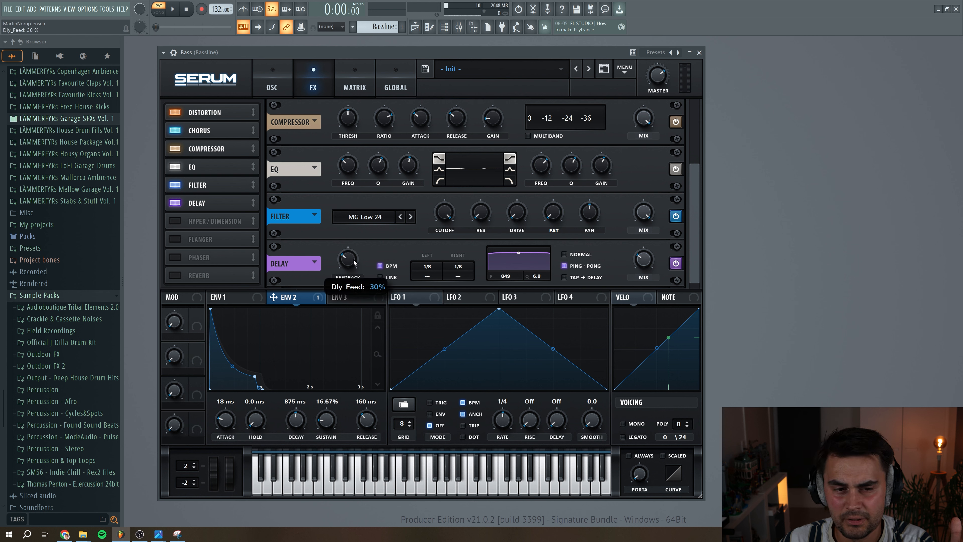
mouse_move(647, 266)
left_click_drag(647, 267, 646, 269)
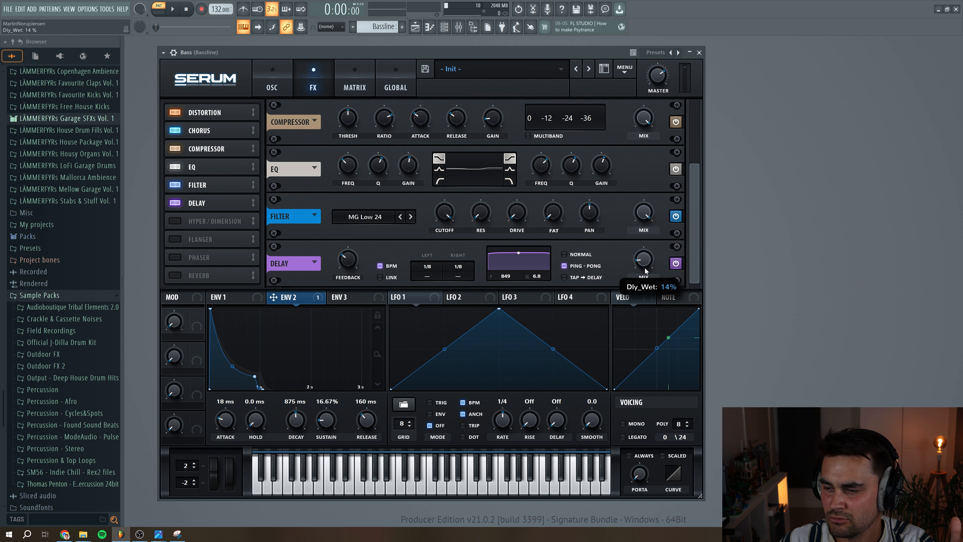
key("space")
mouse_move(639, 262)
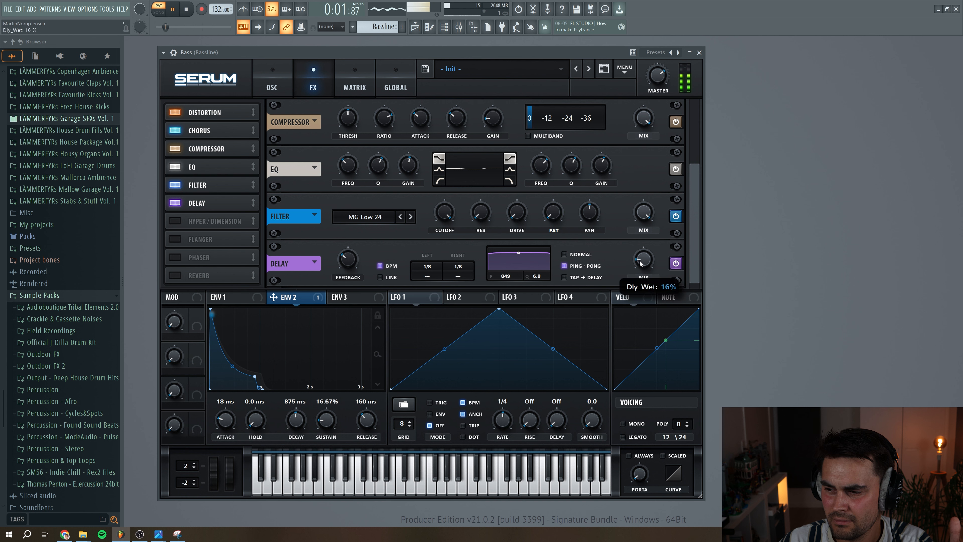
left_click_drag(638, 262, 638, 263)
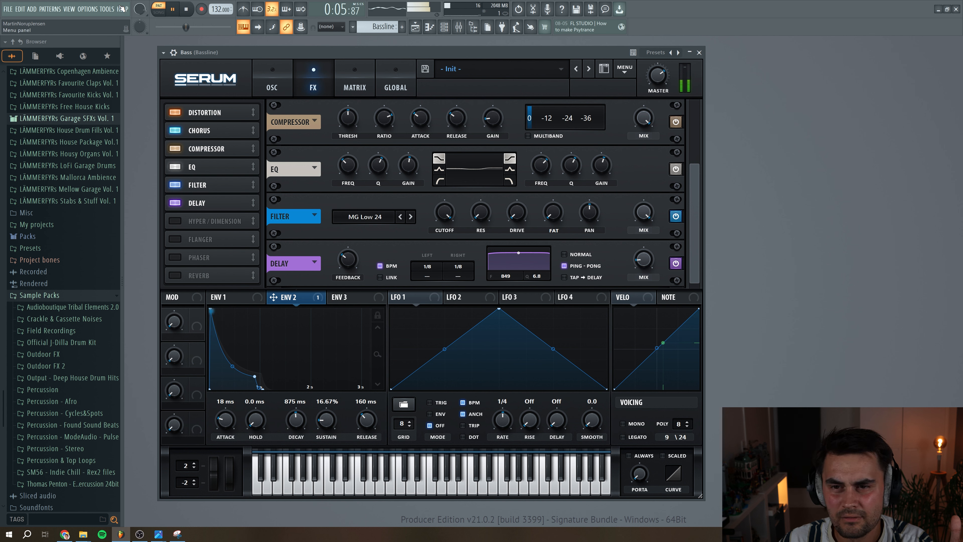
left_click(187, 9)
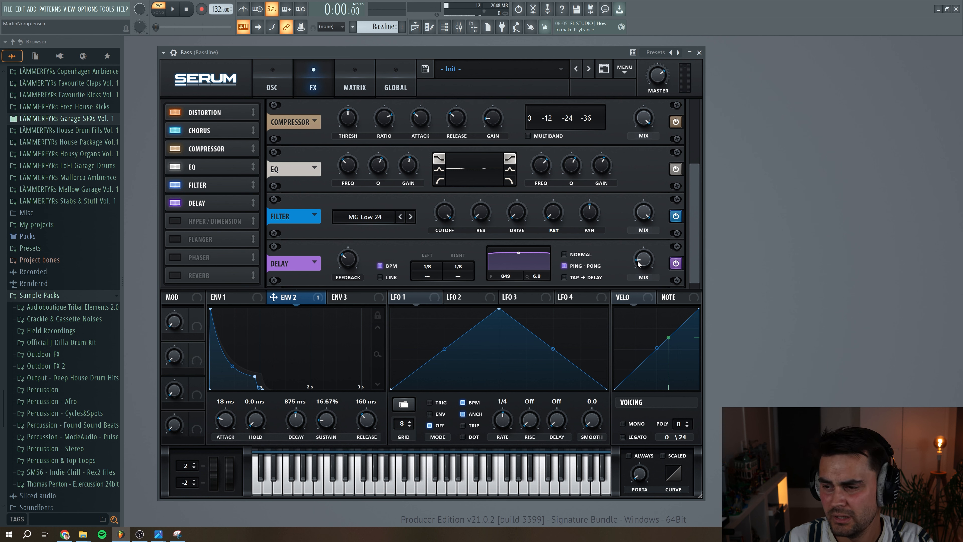
Enable Hyper/Dimension with the hyper mix at zero, dimension size 39% and dimension mix 26%, and audition the bassline
left_click(177, 222)
left_click_drag(501, 260, 510, 323)
left_click_drag(606, 260, 606, 266)
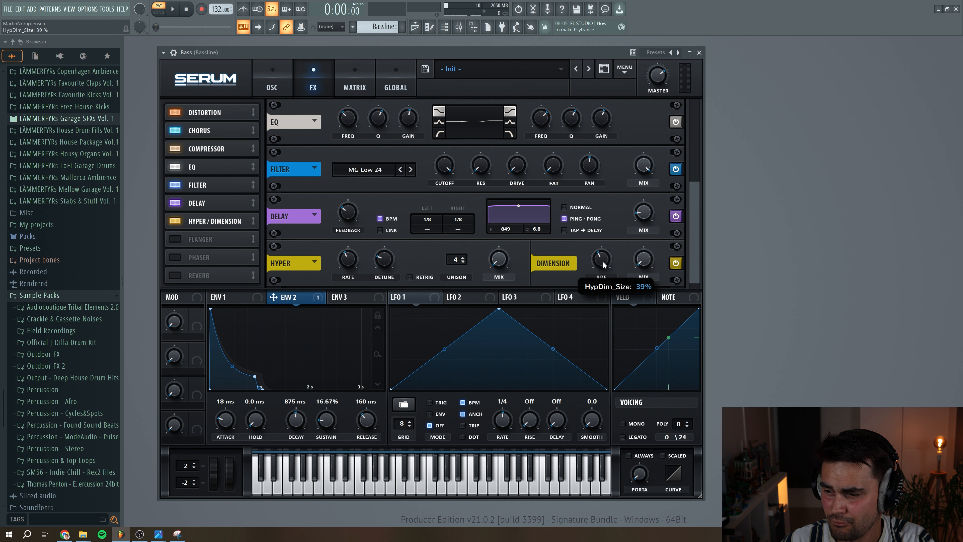
left_click_drag(643, 264, 645, 257)
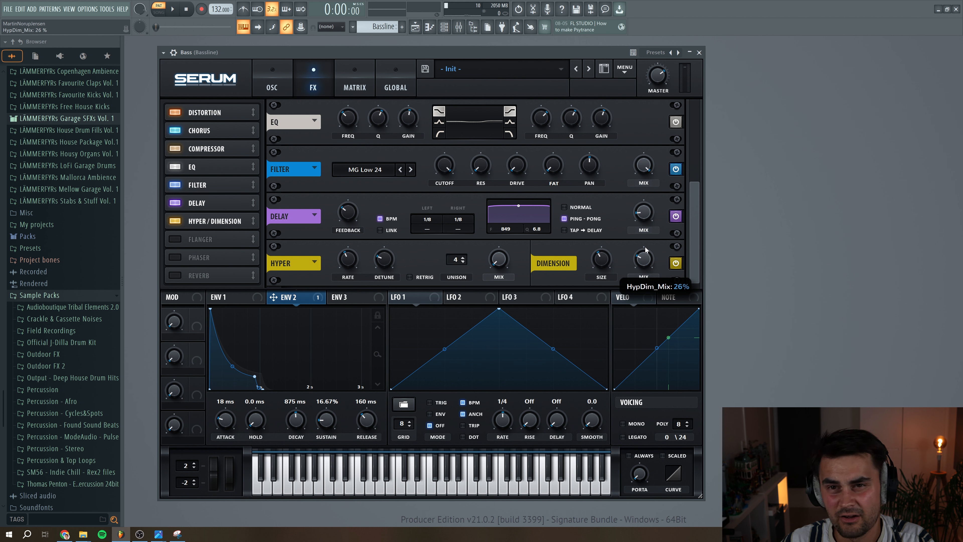
left_click(175, 10)
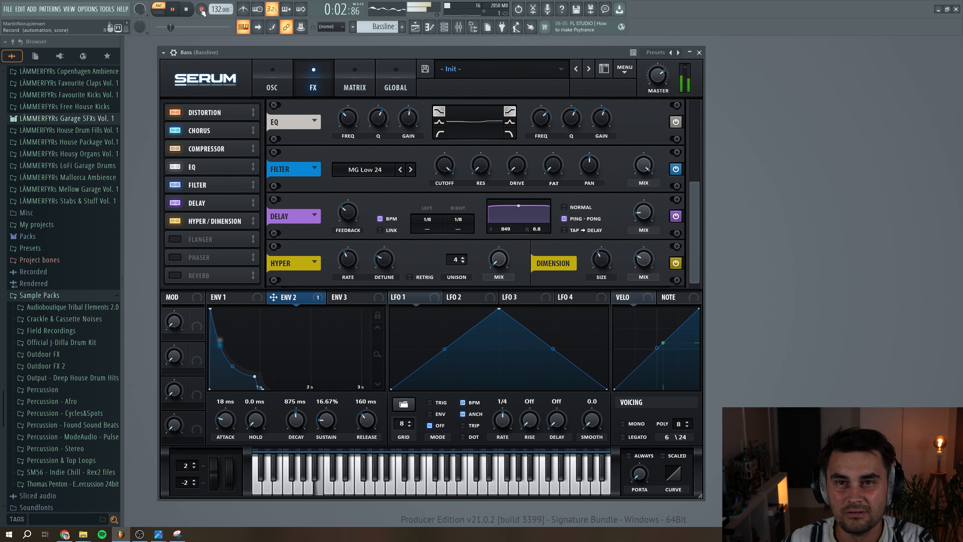
left_click(187, 9)
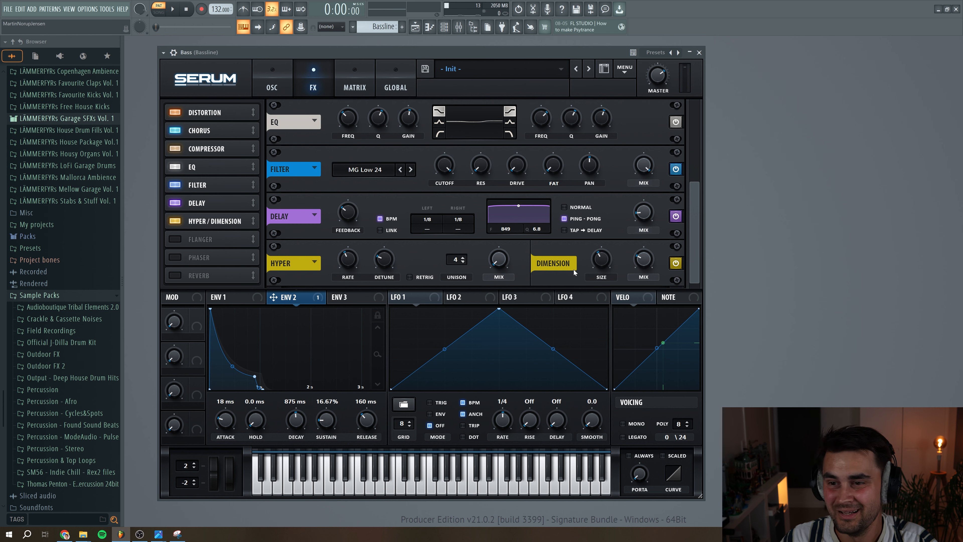
Close the synth, show the mixer, enable Neutron 3 on the Bassline track, and inspect its EQ's Analog Low Shelf band
left_click(700, 54)
key("F9")
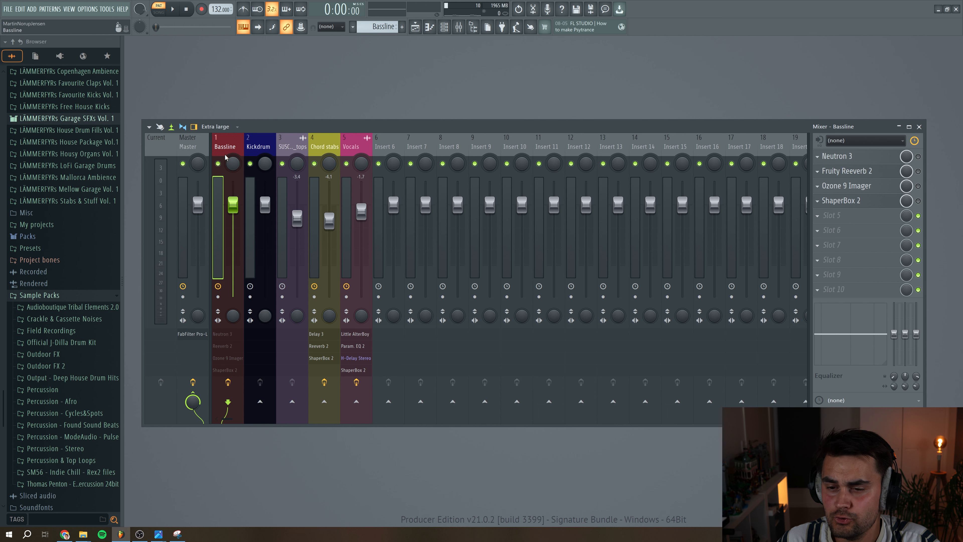
left_click(918, 157)
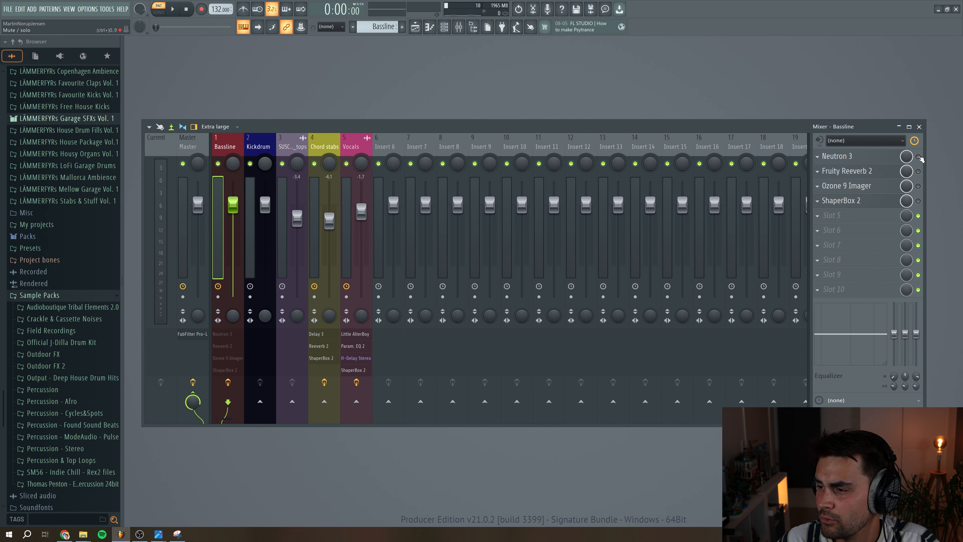
left_click_drag(335, 121, 335, 120)
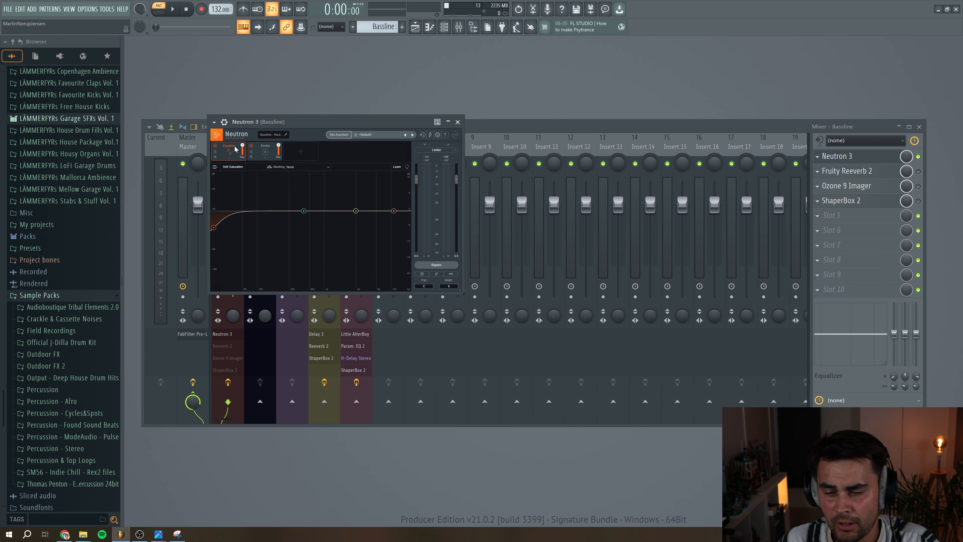
left_click(214, 228)
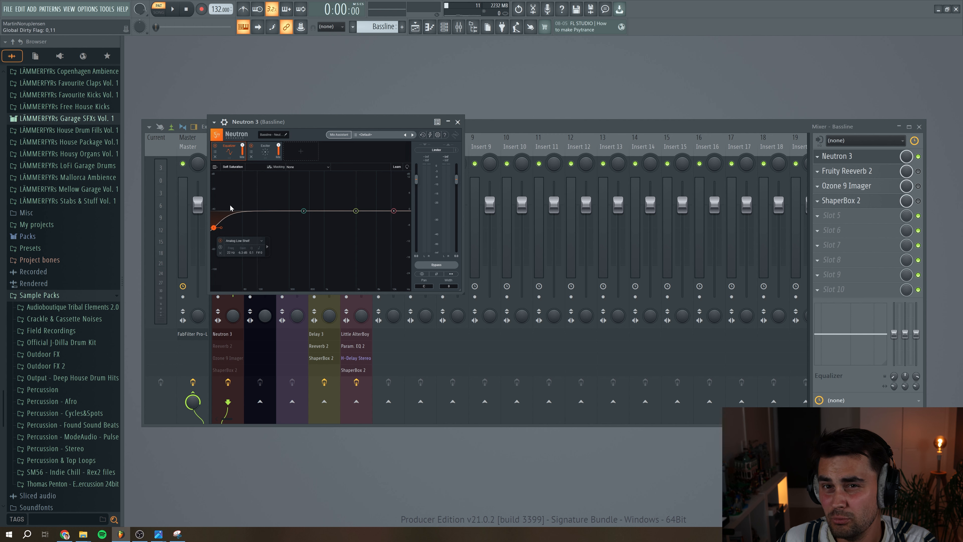
Fine-tune the band crossover of Neutron's exciter and compare the bassline with the exciter bypassed and active
left_click(264, 156)
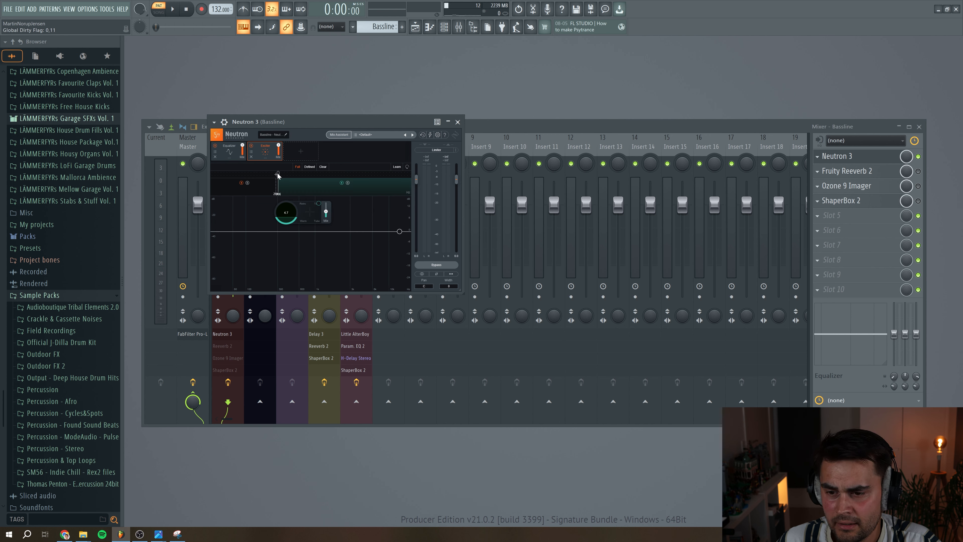
left_click_drag(279, 175, 277, 174)
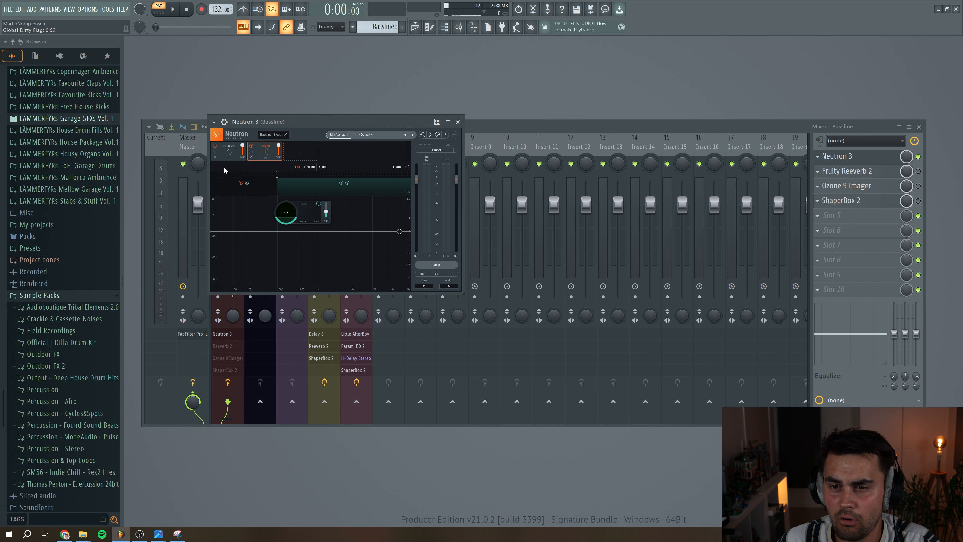
left_click(173, 10)
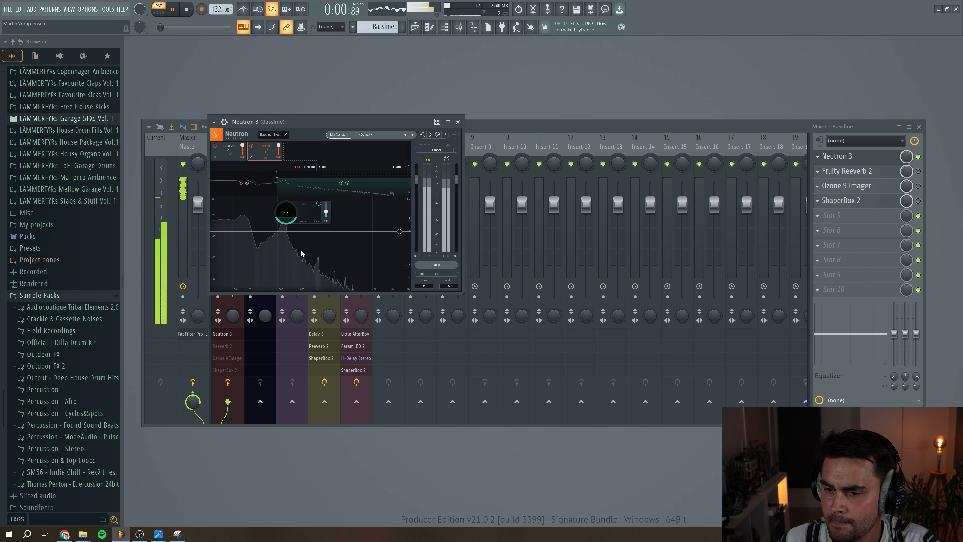
left_click(251, 146)
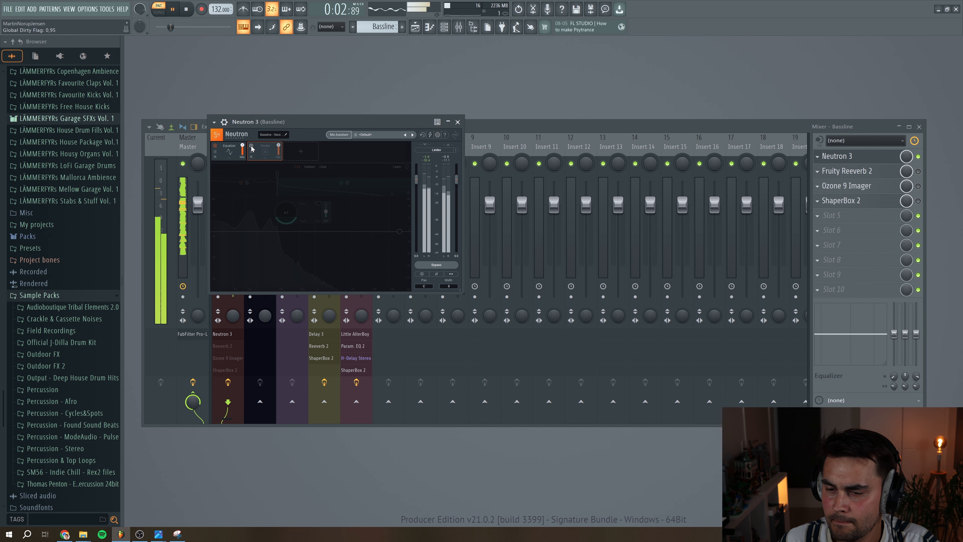
left_click(251, 147)
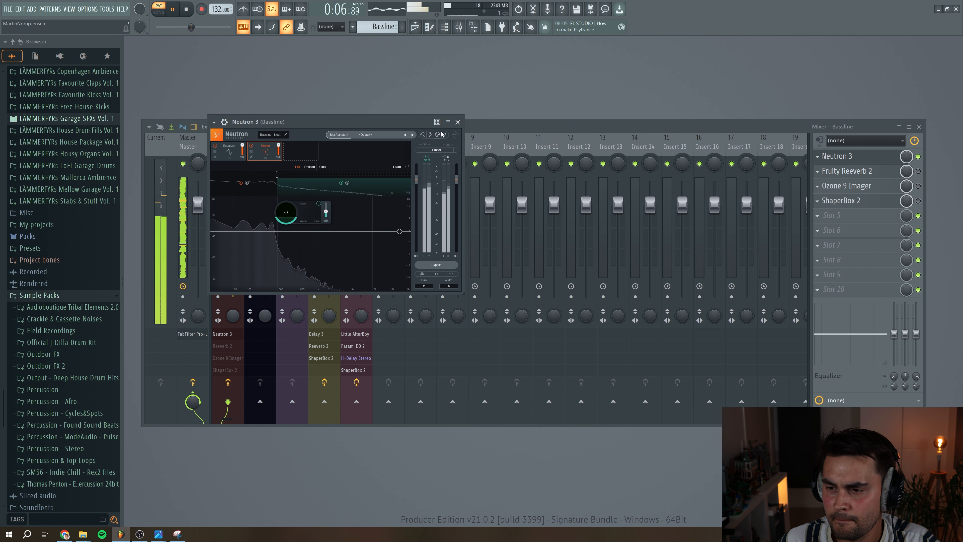
left_click(458, 122)
left_click(188, 9)
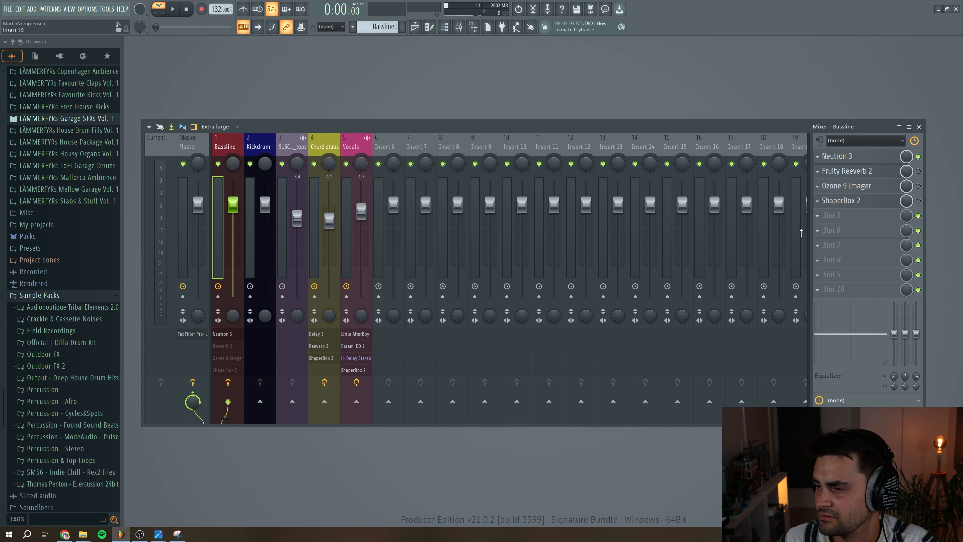
Enable Fruity Reeverb 2 on the Bassline track, review its settings, and close it
left_click(882, 175)
left_click_drag(283, 129, 290, 153)
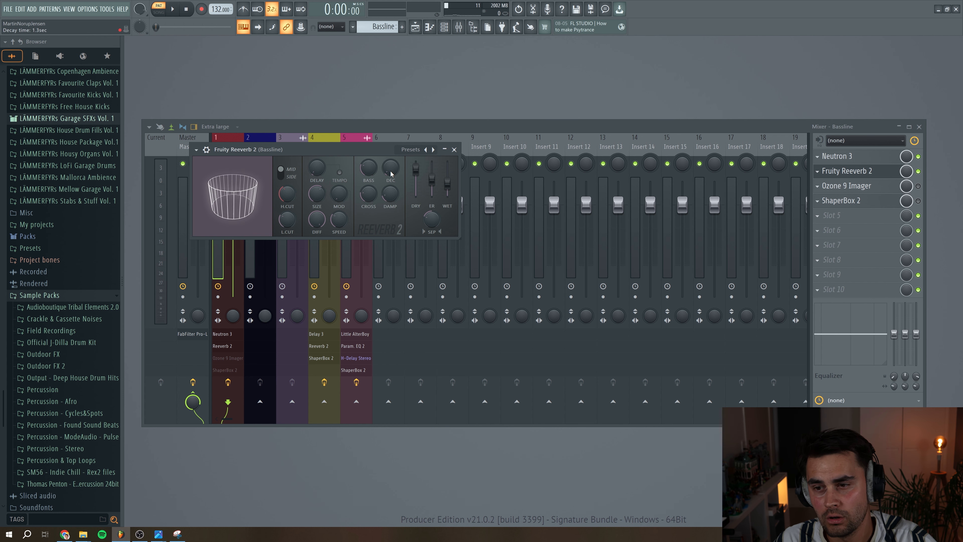
left_click(456, 150)
Enable Ozone 9 Imager on the Bassline track and raise the crossover above its low band slightly while auditioning the bassline
left_click(863, 186)
left_click(918, 186)
left_click(846, 189)
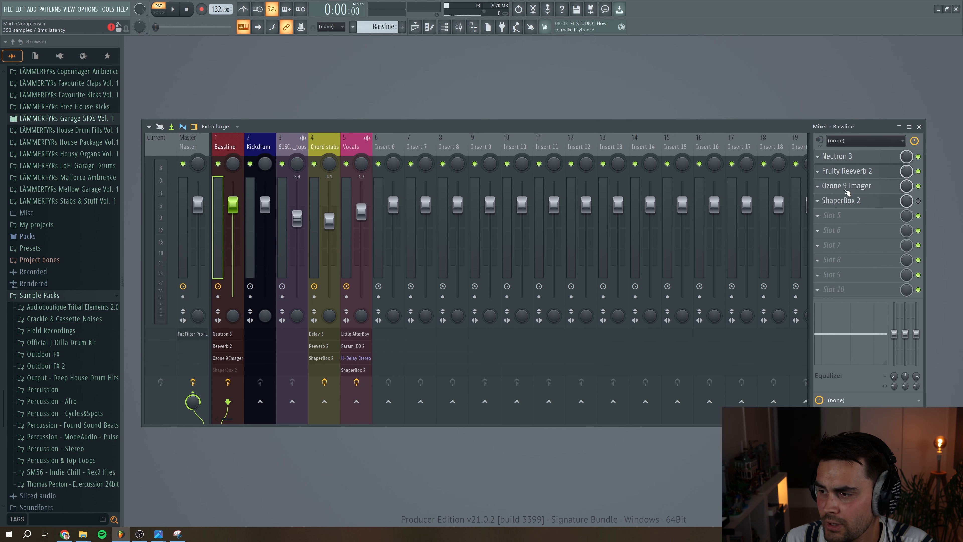
left_click(846, 186)
left_click_drag(510, 227, 622, 324)
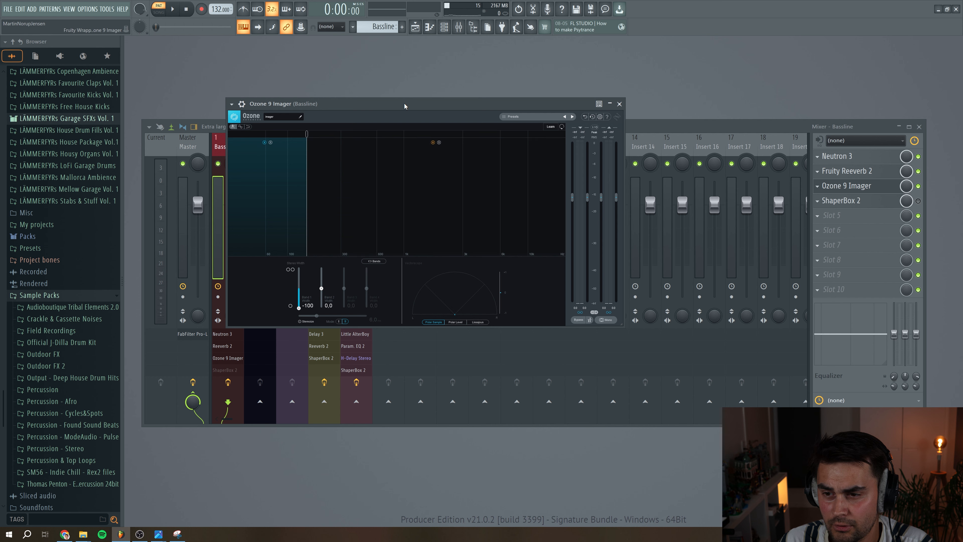
left_click_drag(404, 103, 390, 107)
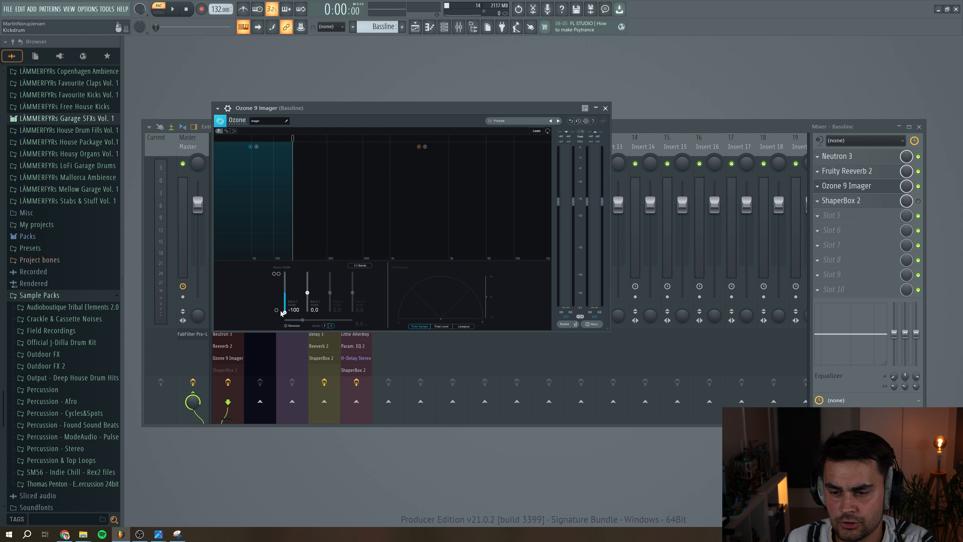
left_click(172, 9)
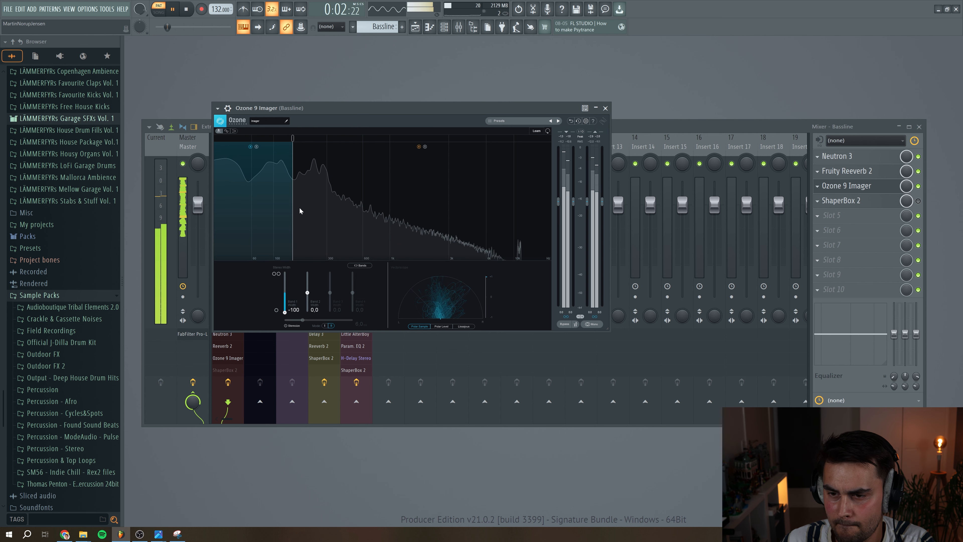
left_click_drag(293, 138, 296, 139)
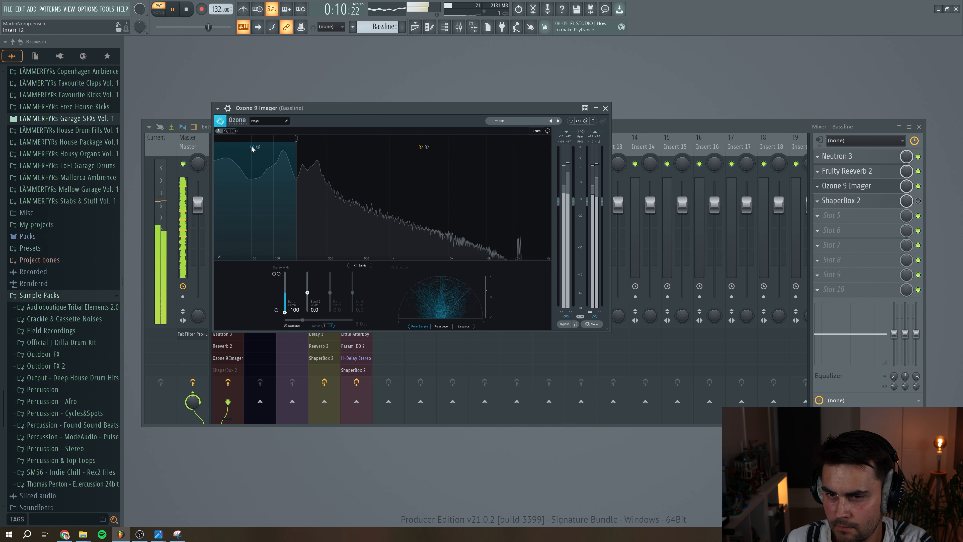
left_click(186, 11)
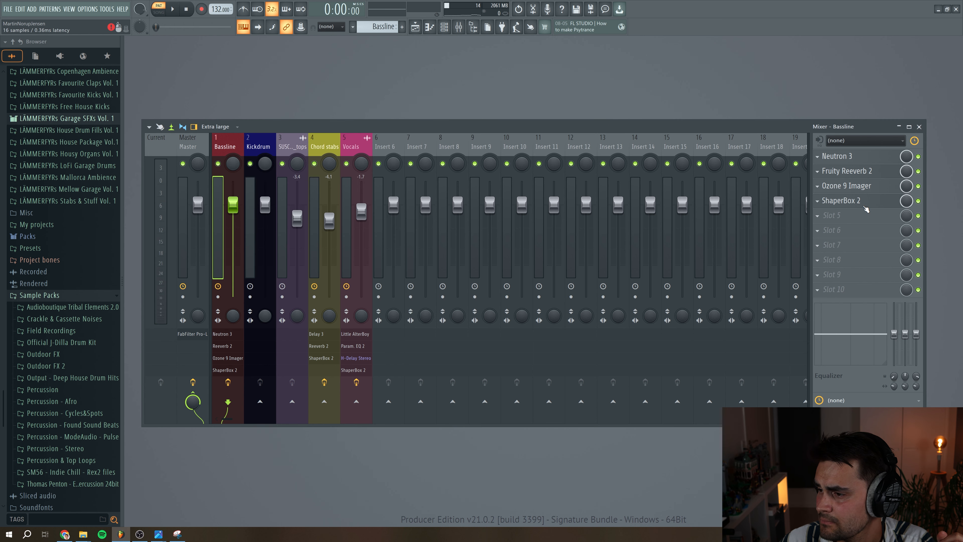
Audition the bassline through ShaperBox 2's volume sidechain curve, and nudge the split between its mid and high bands
left_click(859, 201)
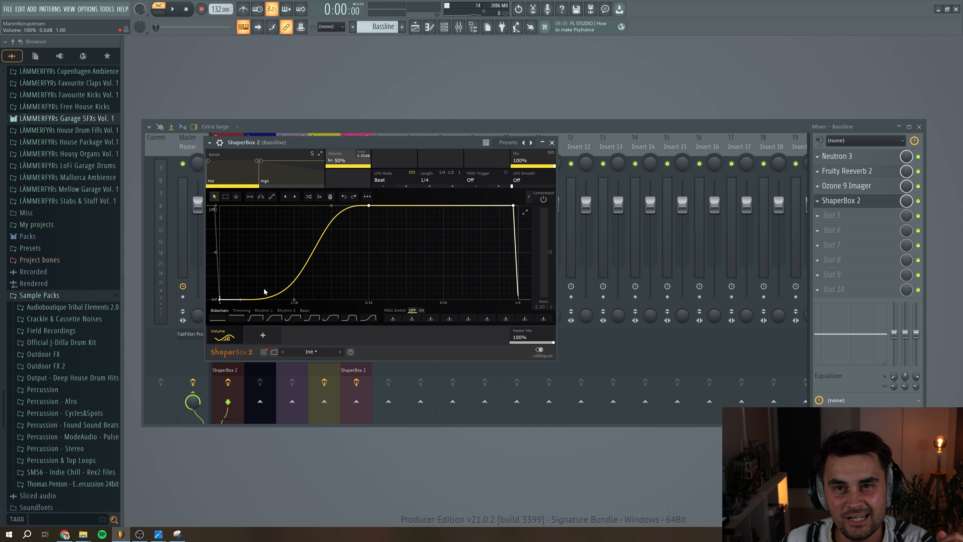
left_click(177, 10)
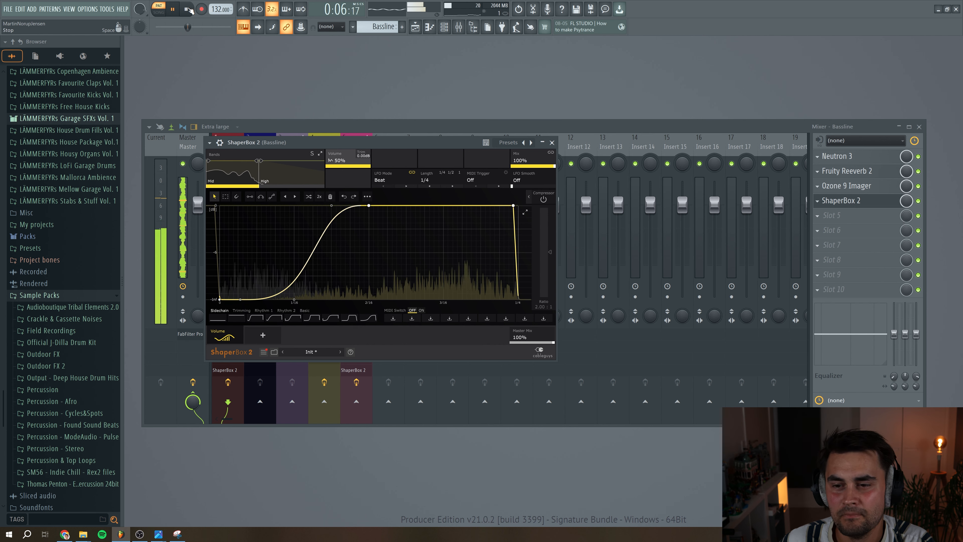
left_click(190, 10)
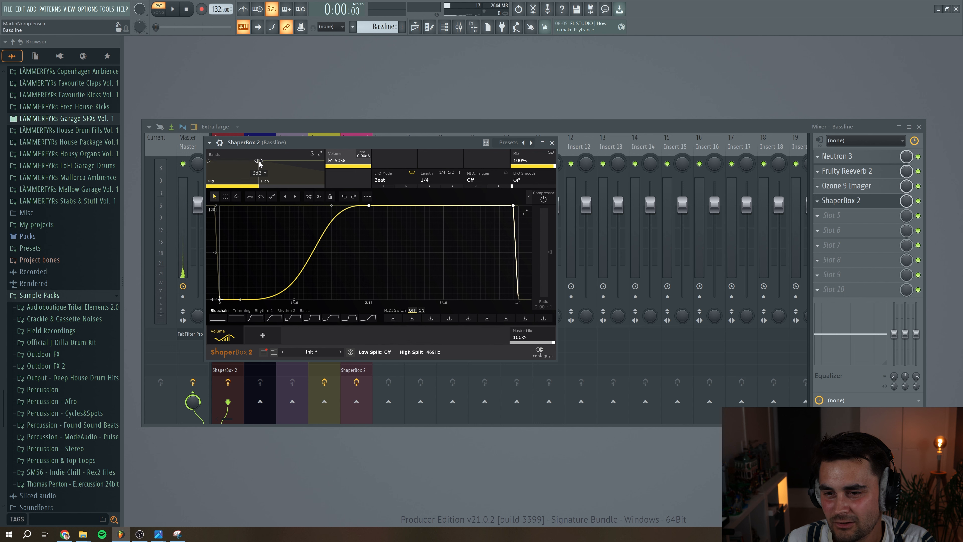
left_click_drag(259, 161, 260, 161)
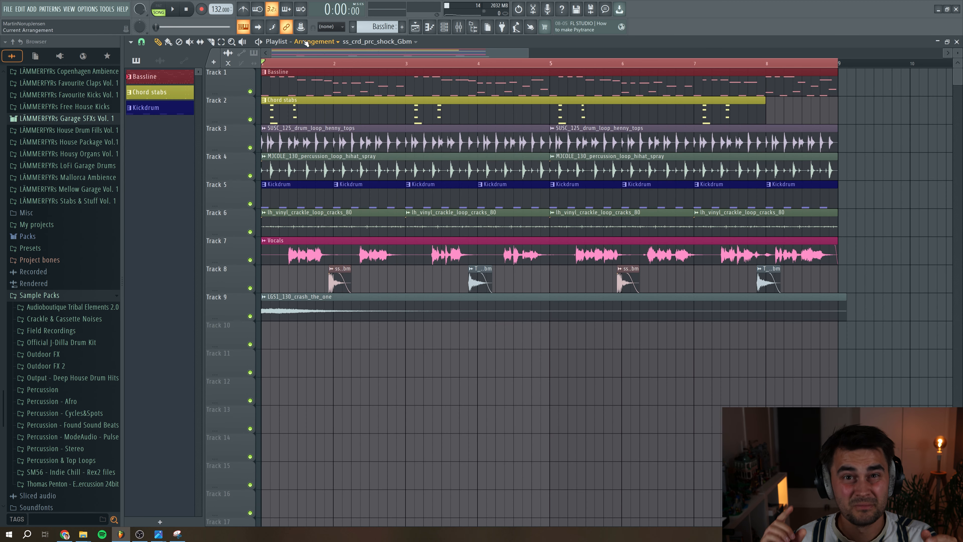
Play back the full arrangement in song mode to hear the processed bassline in context
key("space")
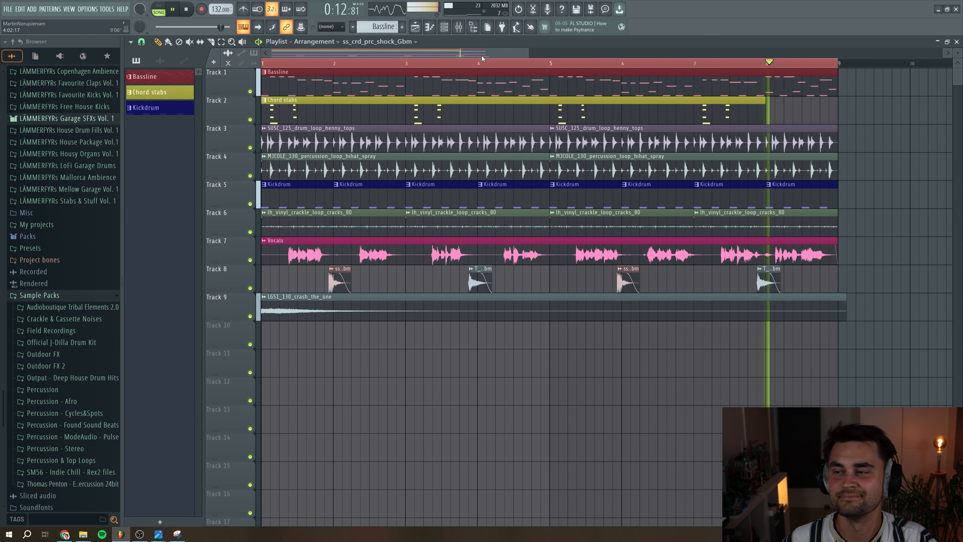
key("space")
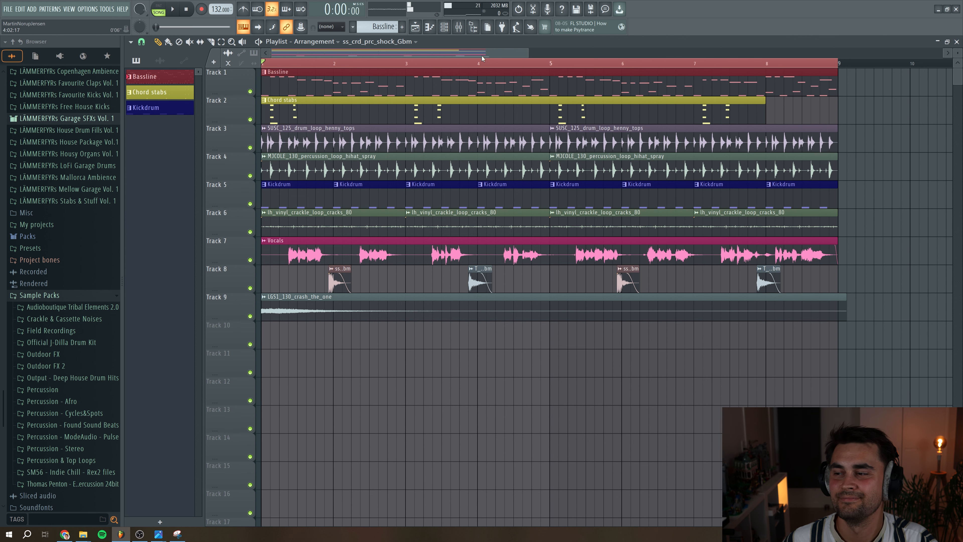